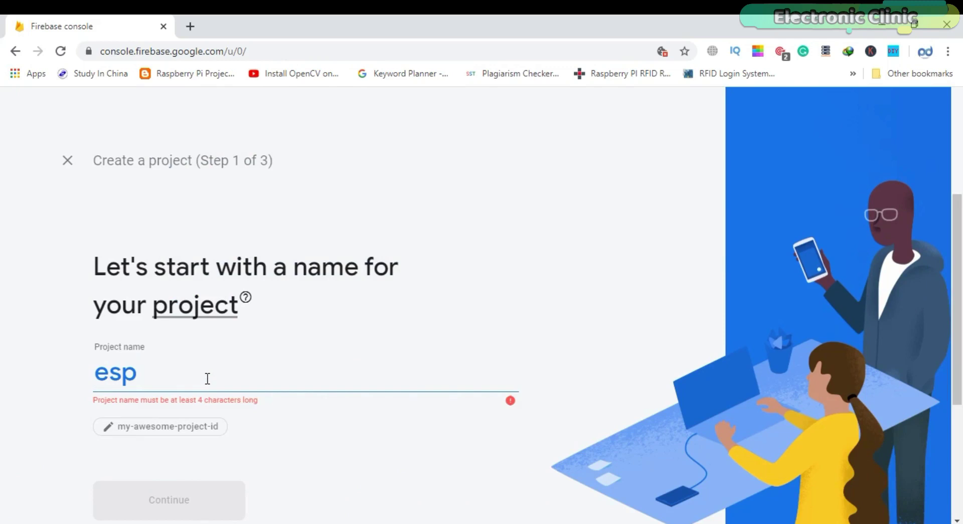
- Name the new project esp32andfirebase and keep Google Analytics enabled for it
type("32and")
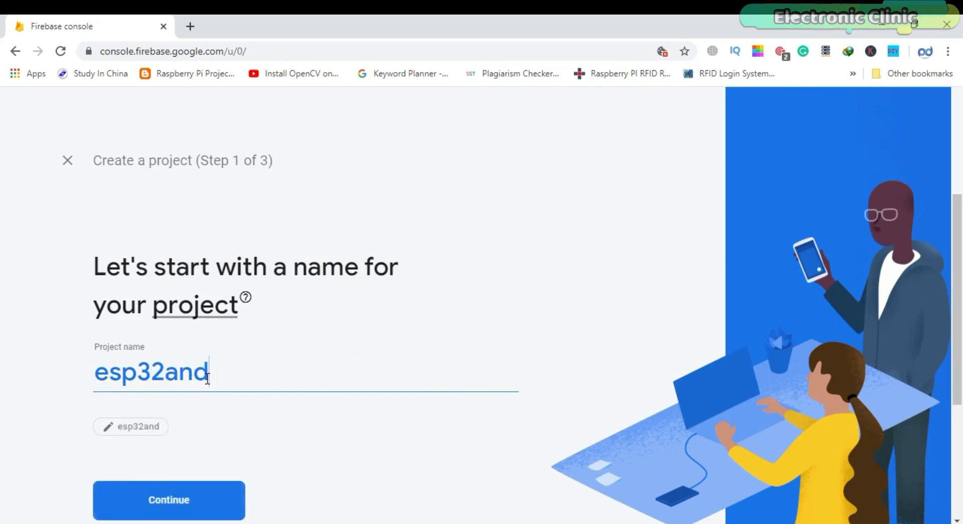
type("fireb")
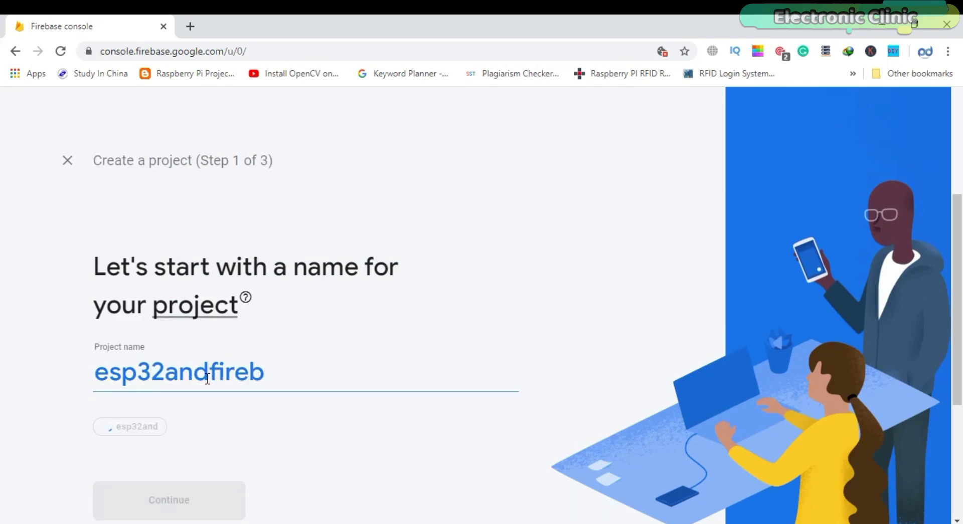
type("ase")
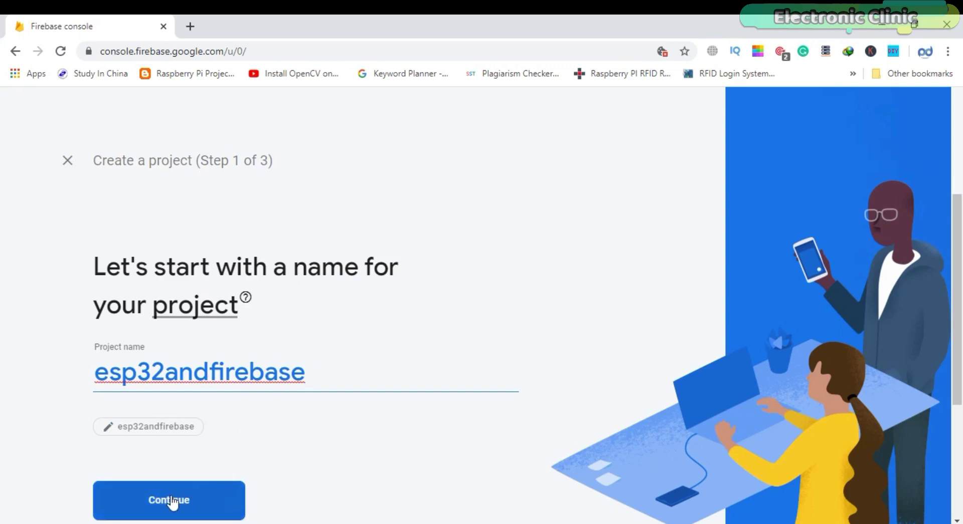
left_click(181, 501)
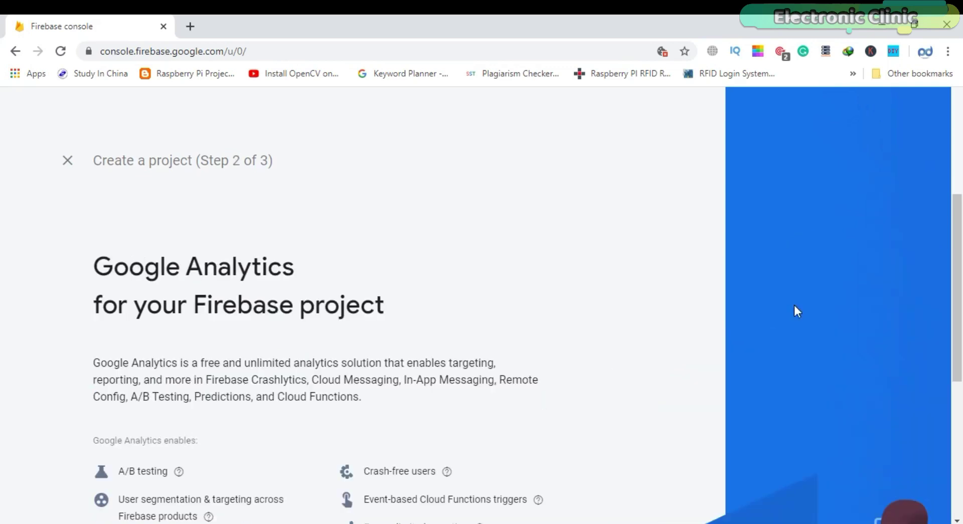
scroll(2, 233, "down", 4)
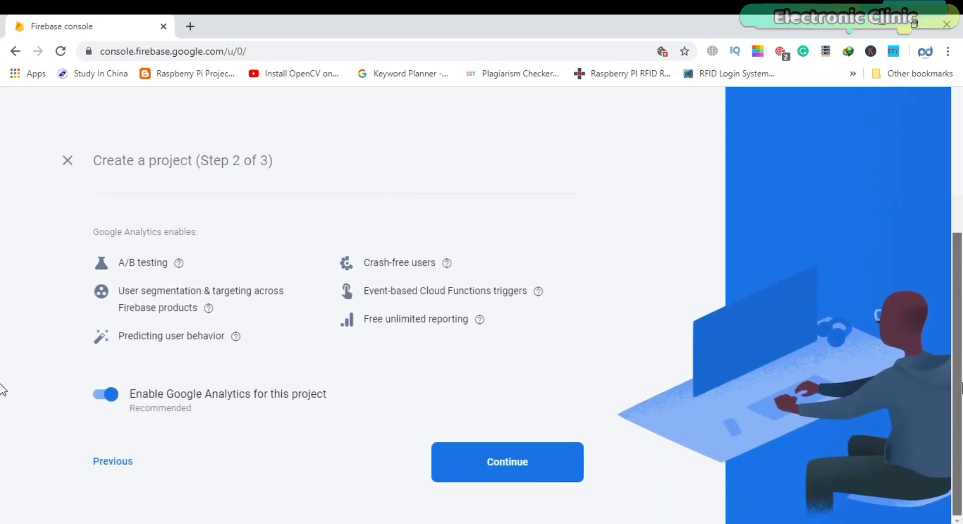
left_click(495, 467)
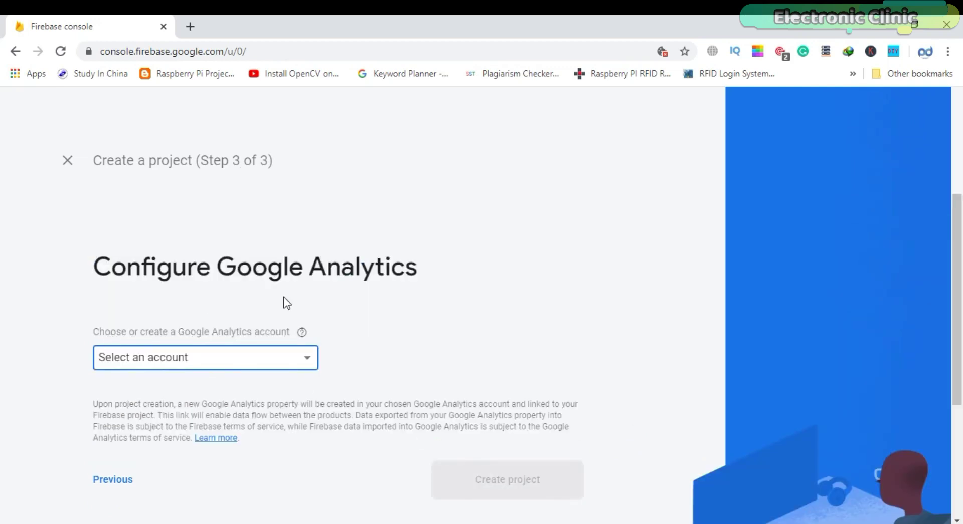
- Choose the my site Google Analytics account and create the project
left_click(267, 360)
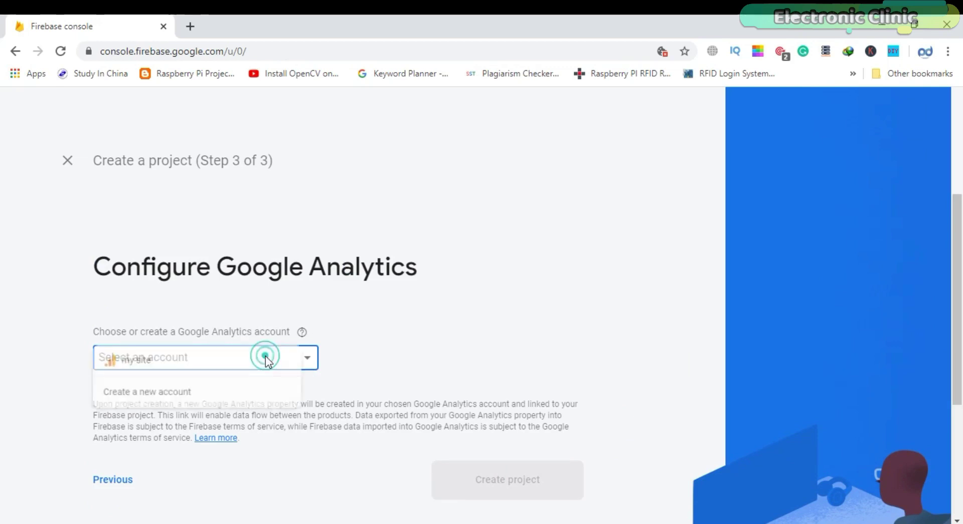
left_click(131, 366)
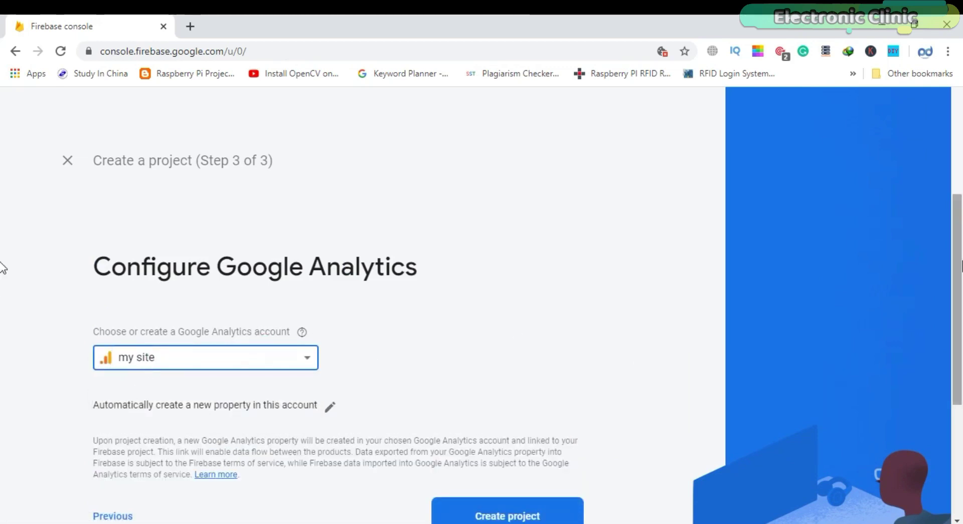
scroll(3, 266, "down", 2)
scroll(2, 326, "down", 1)
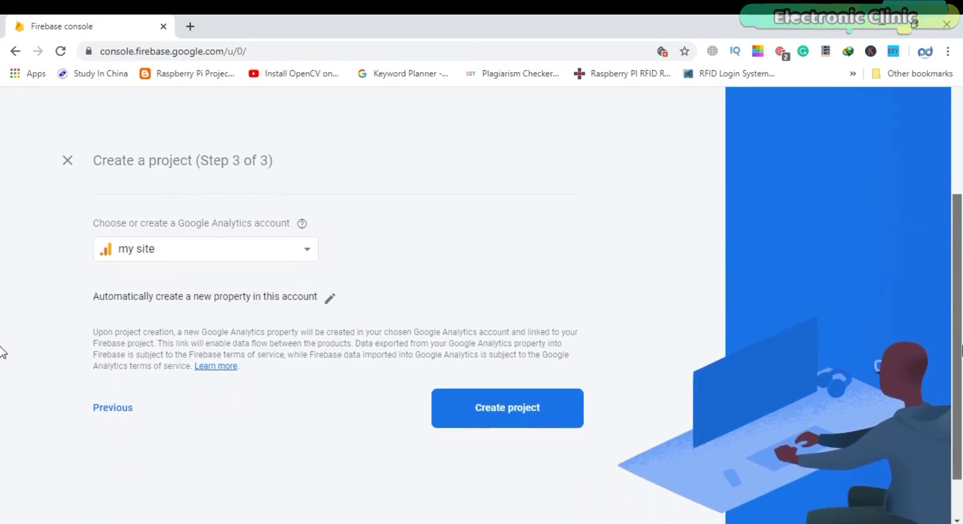
left_click(501, 418)
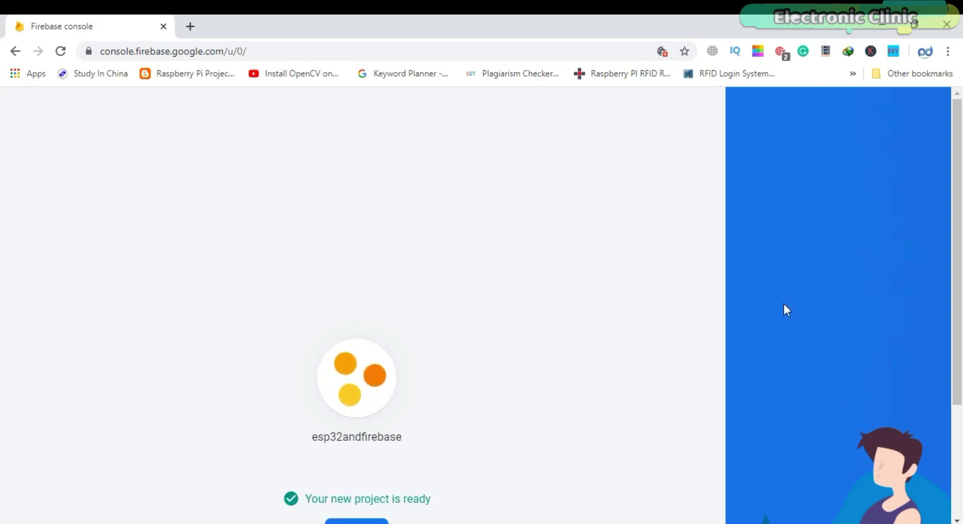
- Proceed past the project creation page and open the esp32andfirebase project
scroll(3, 251, "down", 3)
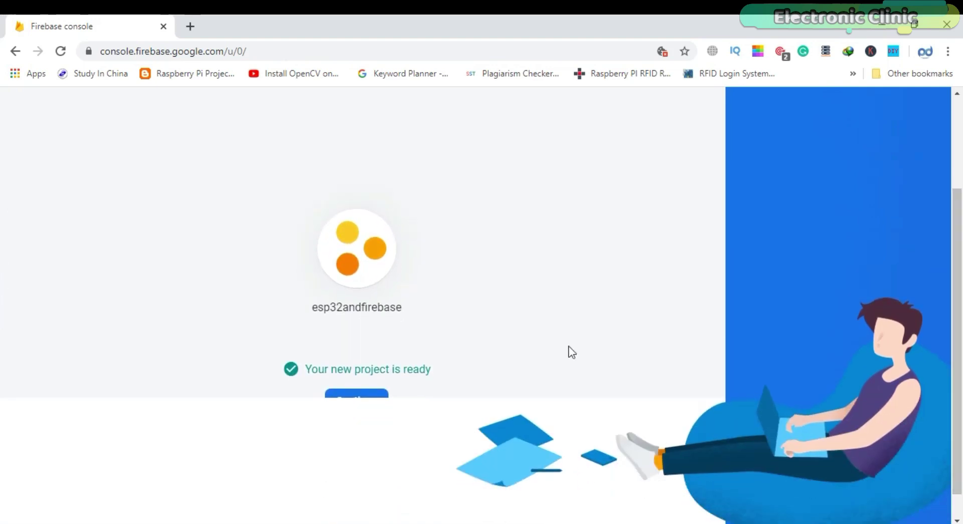
left_click(355, 395)
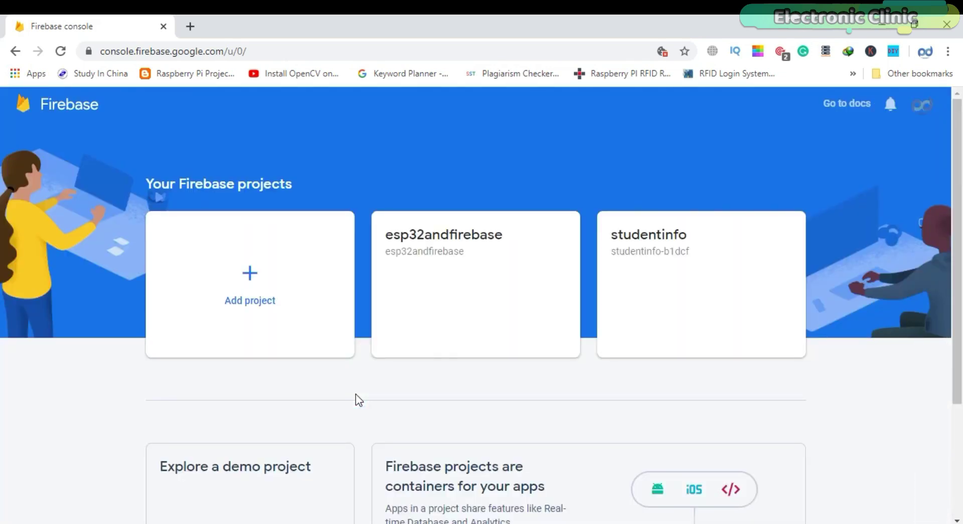
left_click(470, 270)
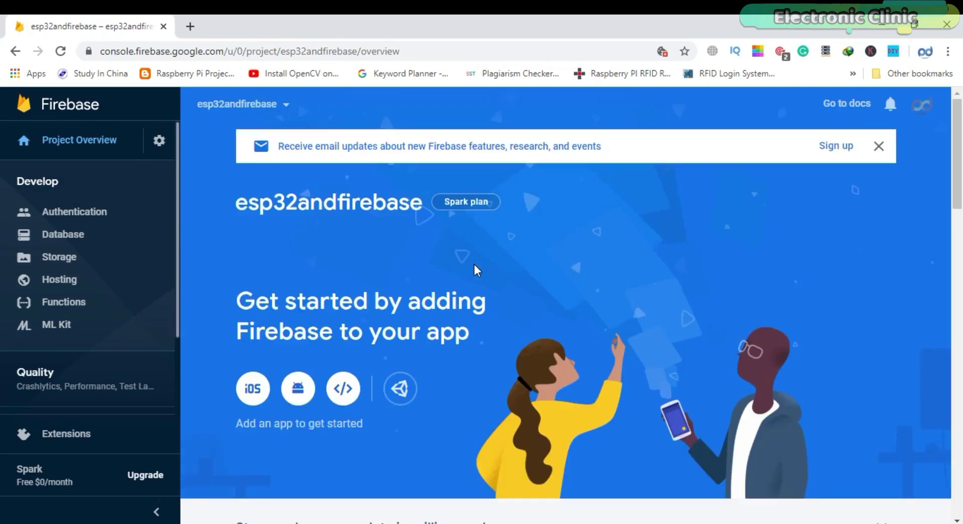
- Create a Realtime Database for the project with its security rules starting in test mode
scroll(0, 251, "down", 10)
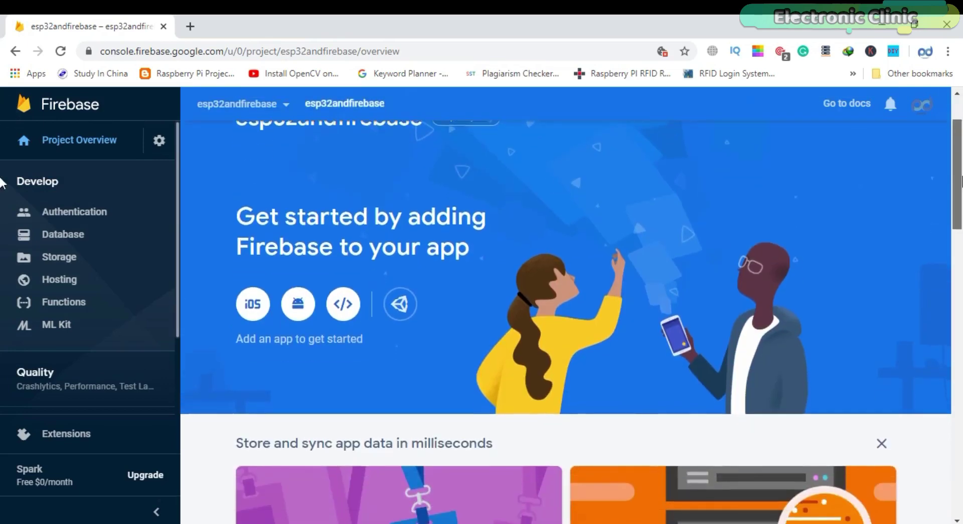
scroll(1, 259, "down", 10)
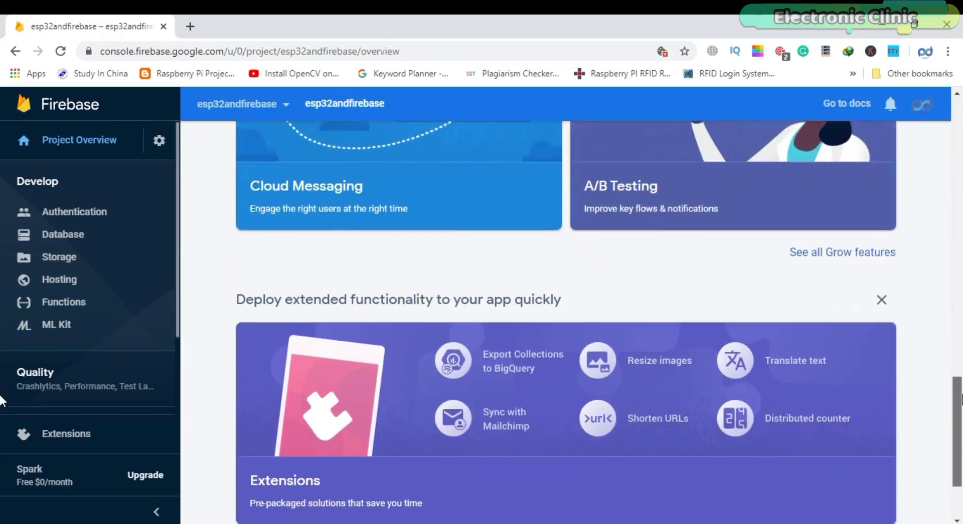
scroll(1, 391, "up", 20)
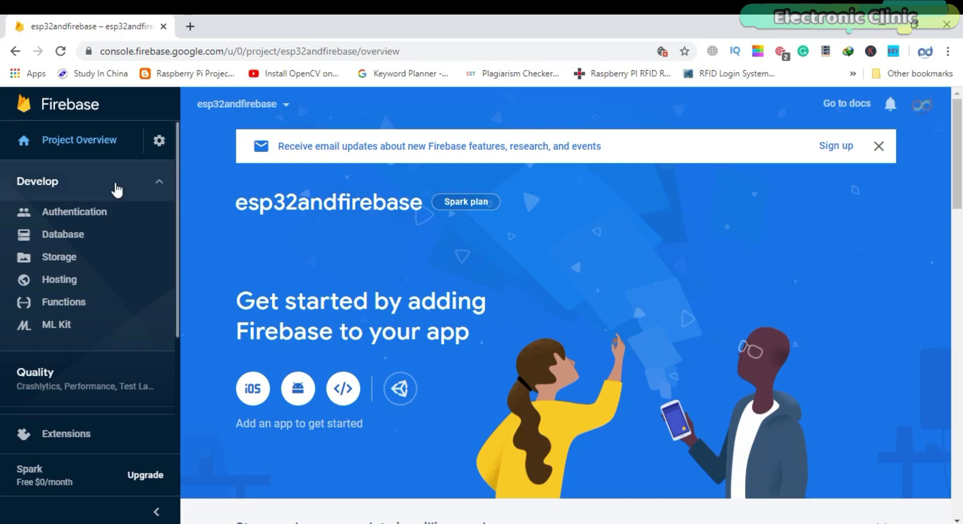
left_click(63, 237)
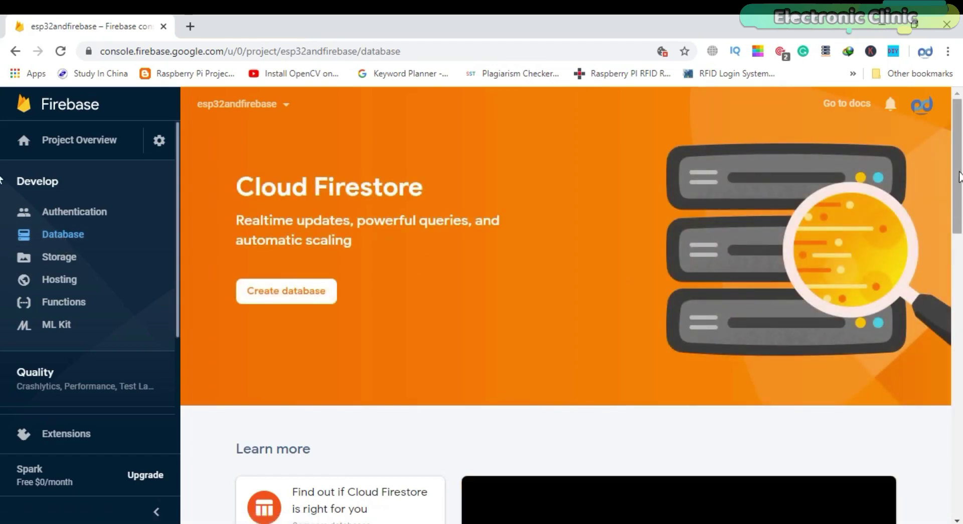
scroll(956, 216, "down", 5)
left_click_drag(961, 221, 961, 329)
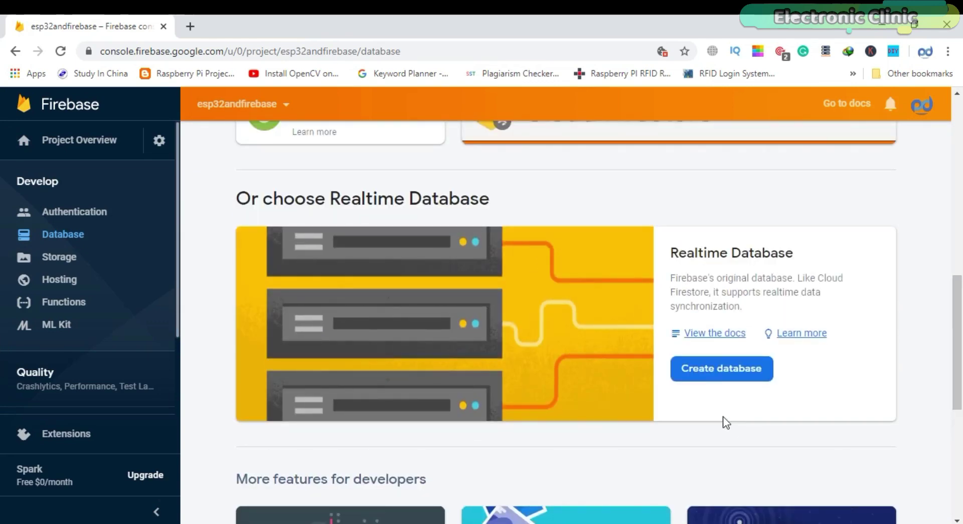
left_click(696, 369)
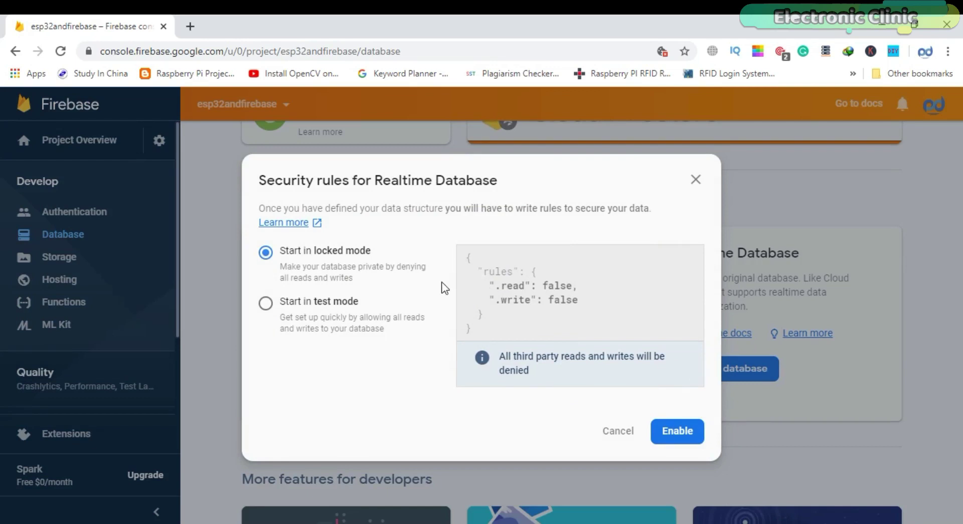
left_click(267, 302)
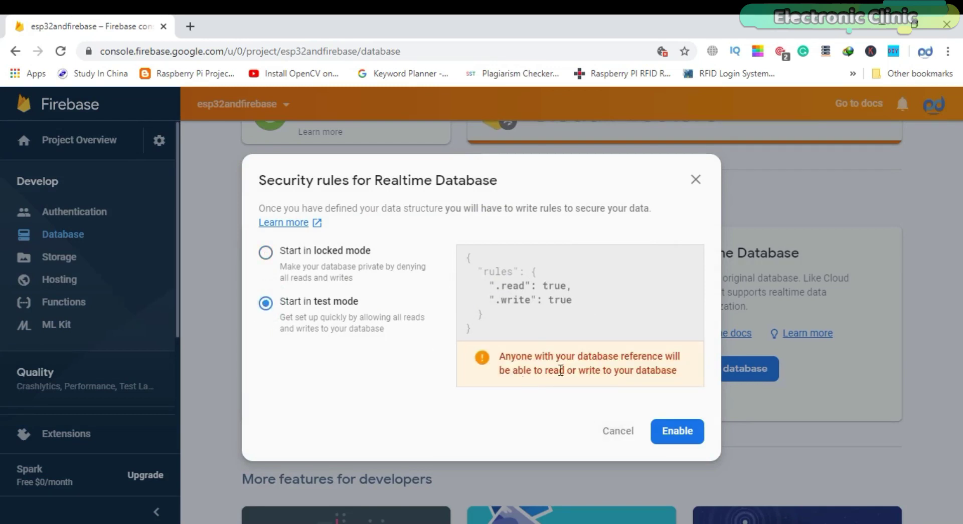
left_click(672, 432)
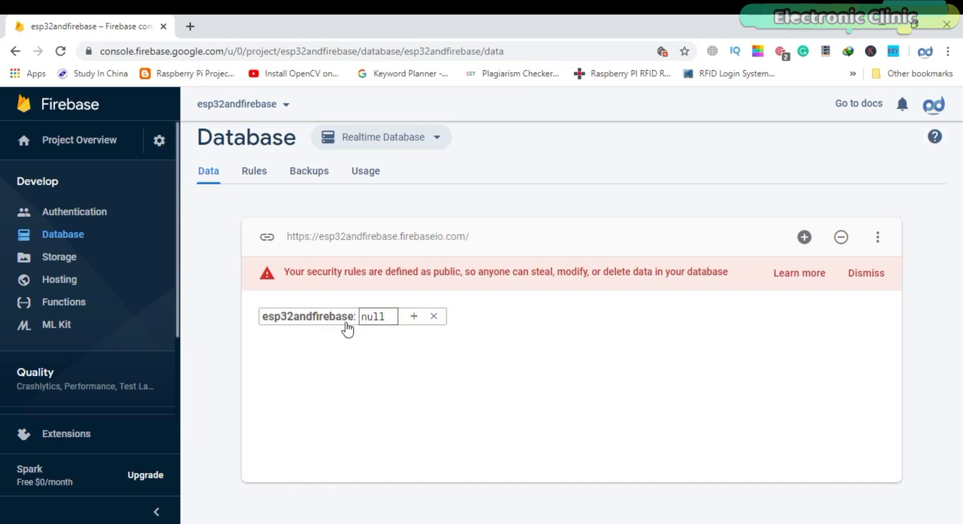
- Add a child named data with the value 0 under the database's esp32andfirebase root
left_click(414, 317)
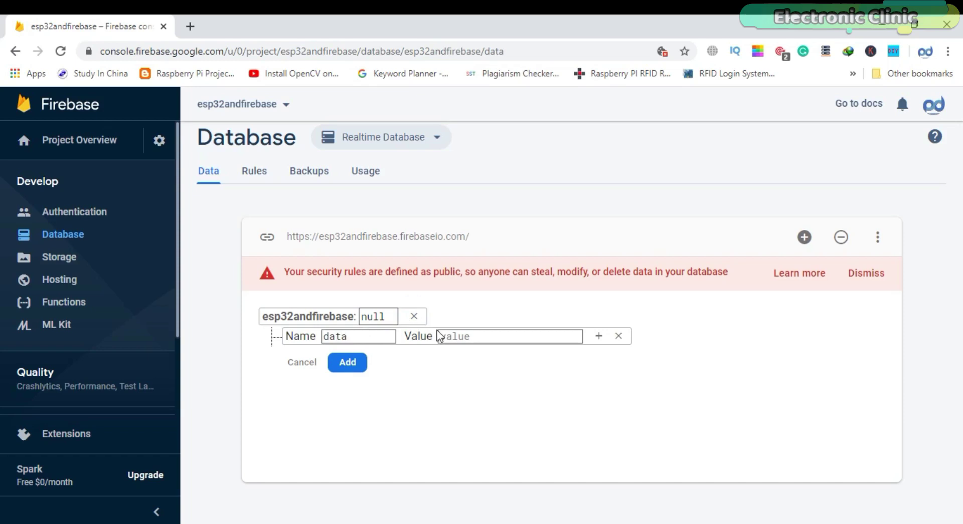
left_click(460, 336)
type("0")
key("Return")
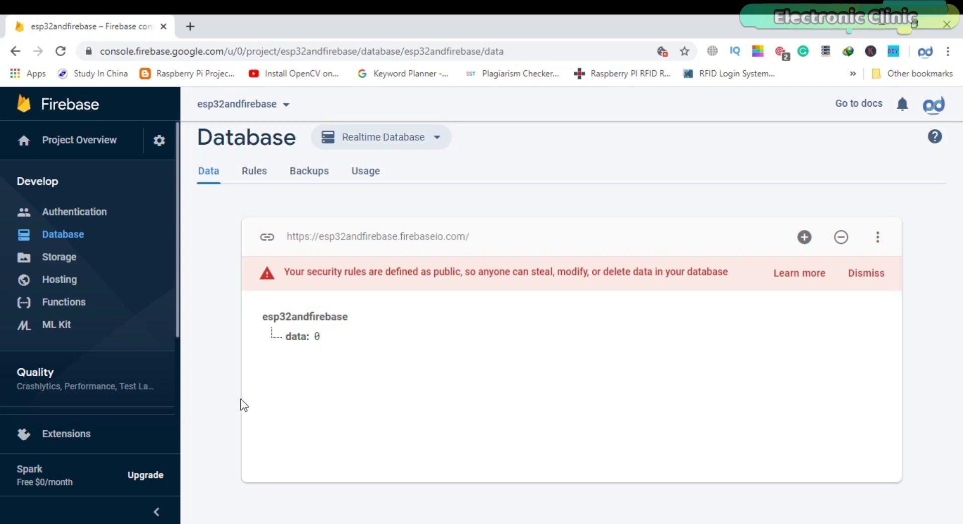
- Examine the Authentication users page, the available projects and database types, and the Realtime Database's extra options
left_click(68, 219)
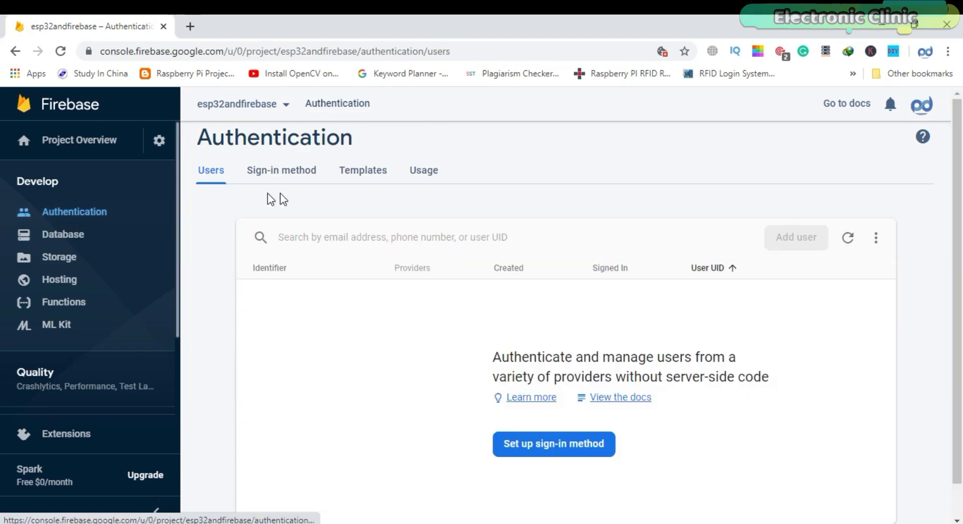
left_click(71, 240)
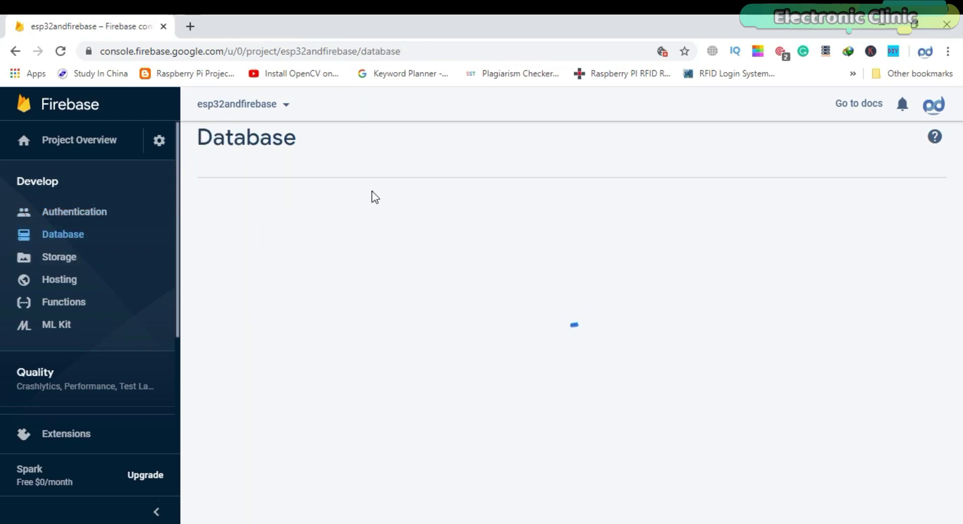
left_click(285, 108)
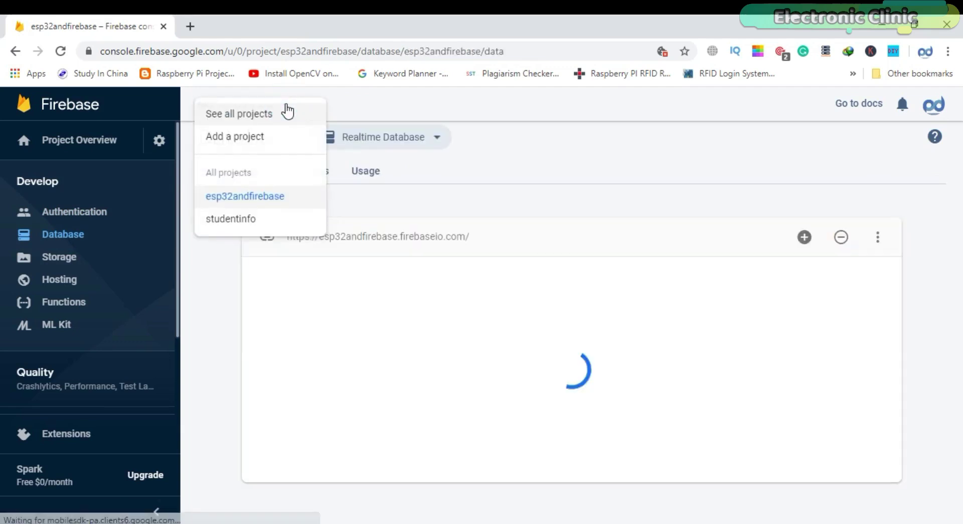
left_click(477, 104)
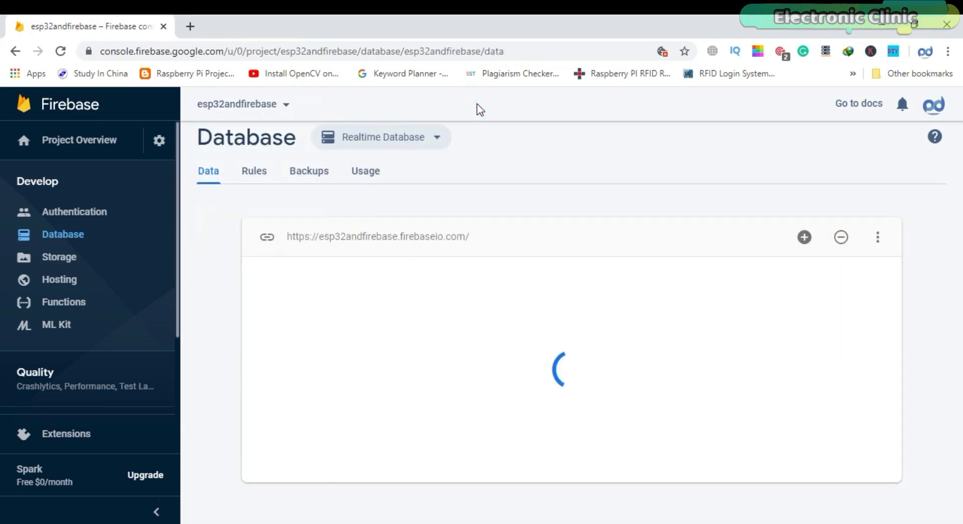
left_click(437, 144)
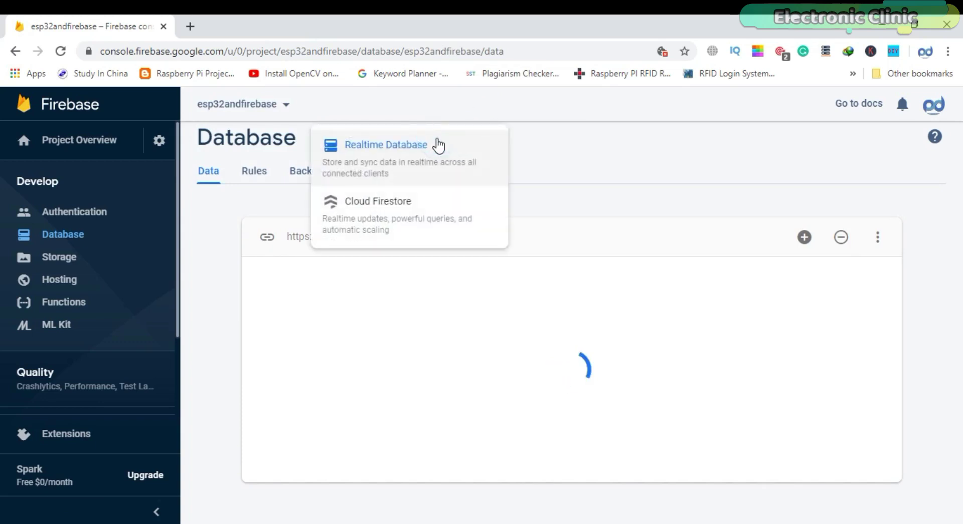
left_click(603, 135)
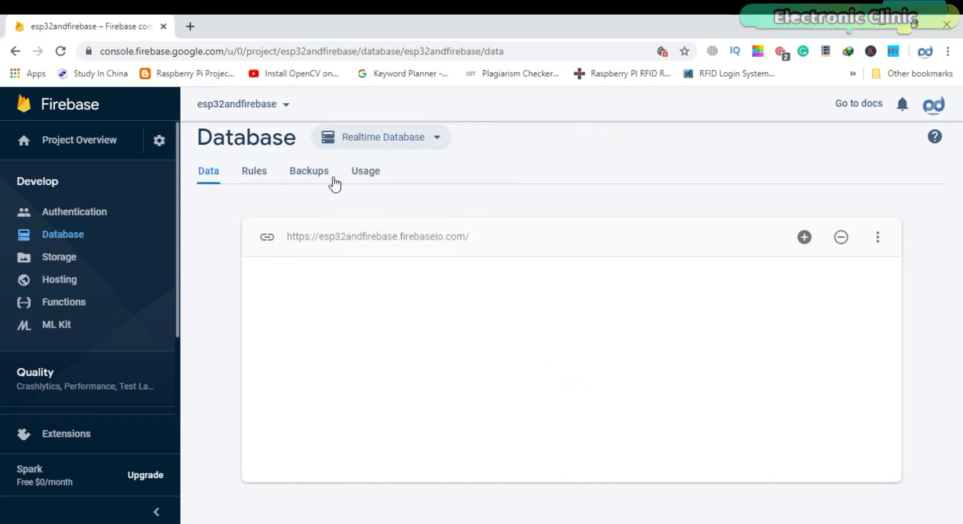
left_click(880, 243)
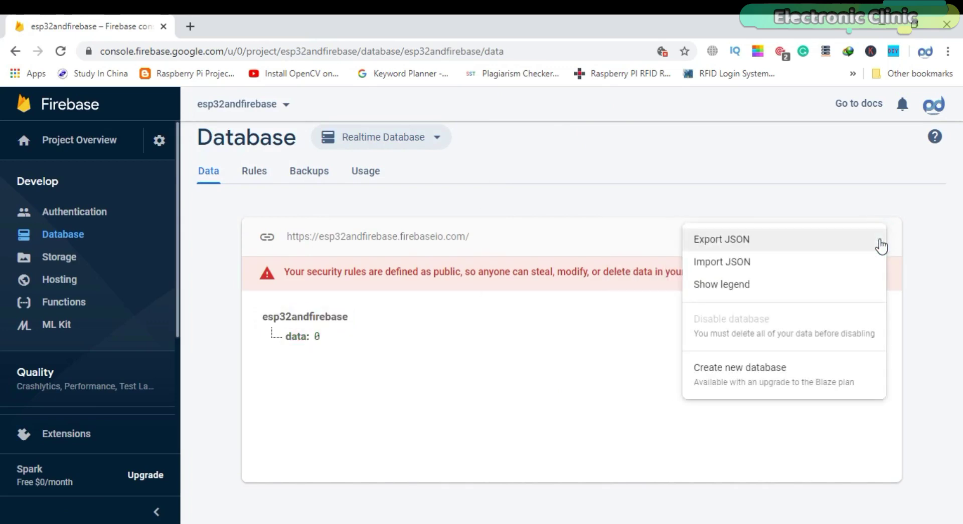
left_click(917, 218)
mouse_move(383, 339)
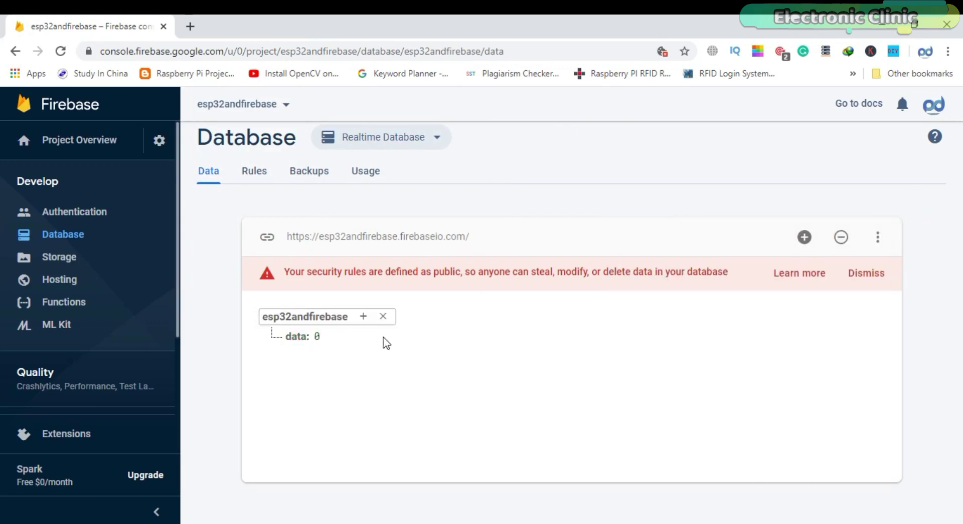
left_click(305, 318)
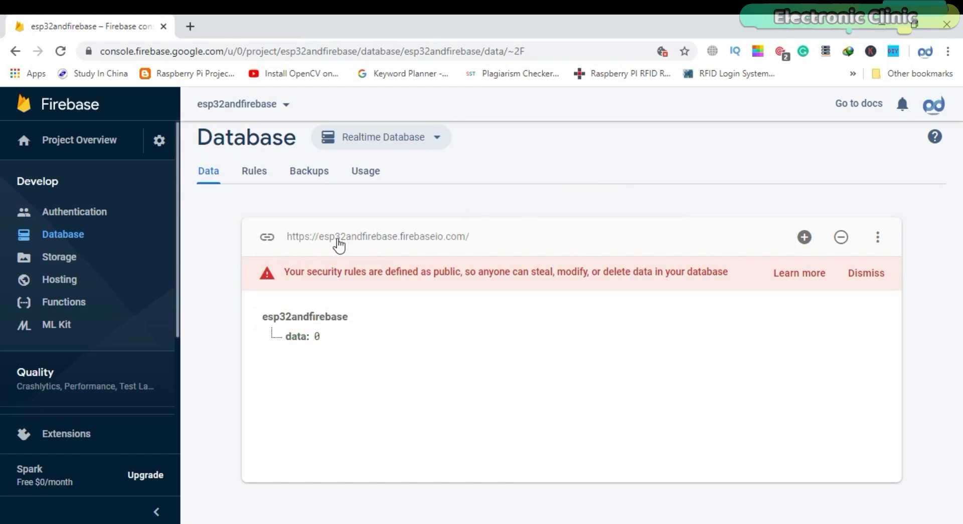
left_click(269, 239)
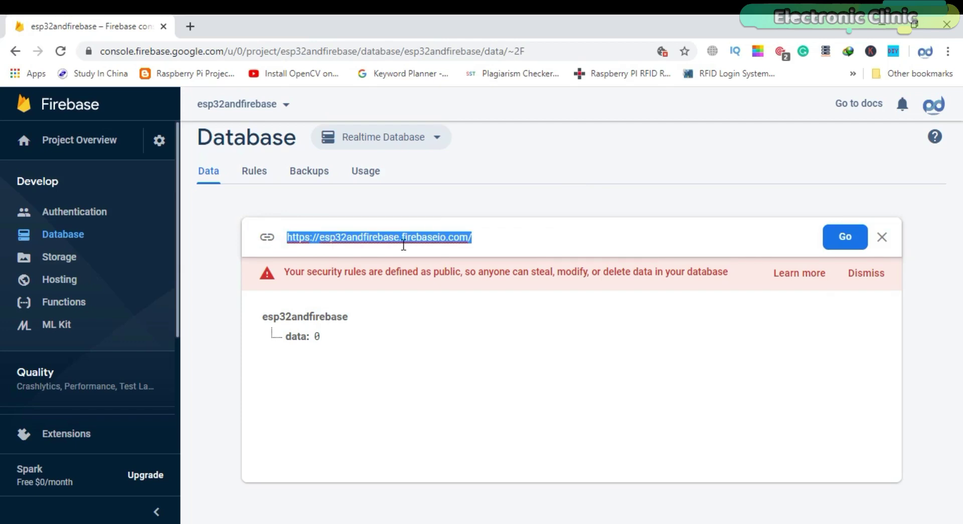
right_click(388, 241)
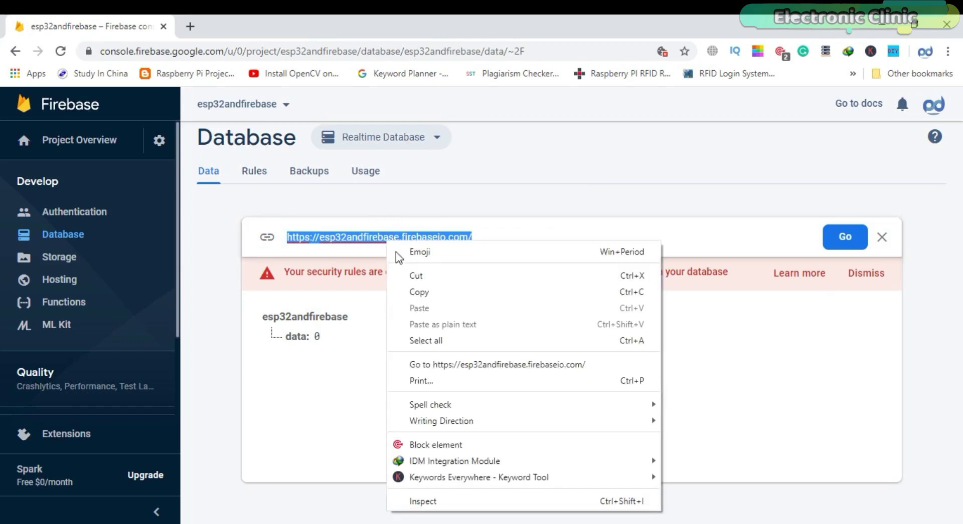
left_click(419, 293)
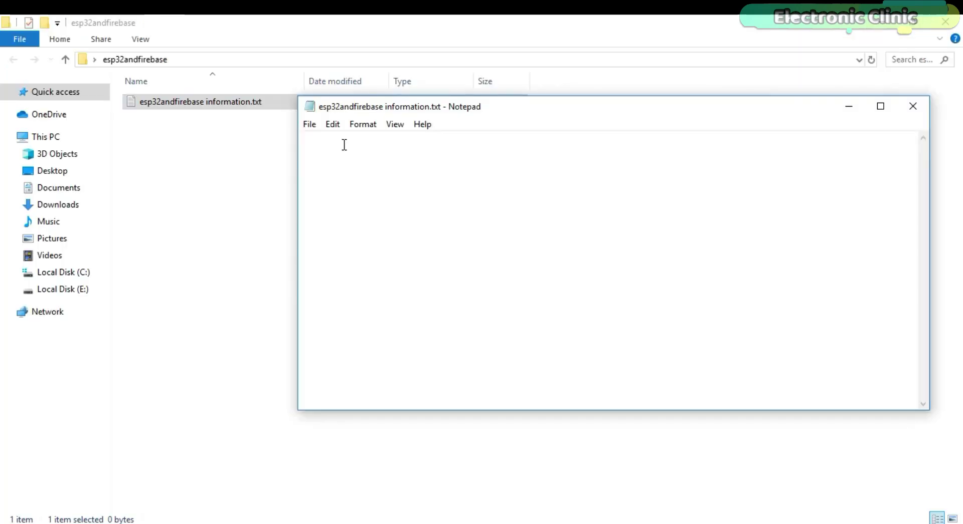
- Paste the copied database URL into esp32andfirebase information.txt in Notepad and save the file
key("ctrl+v")
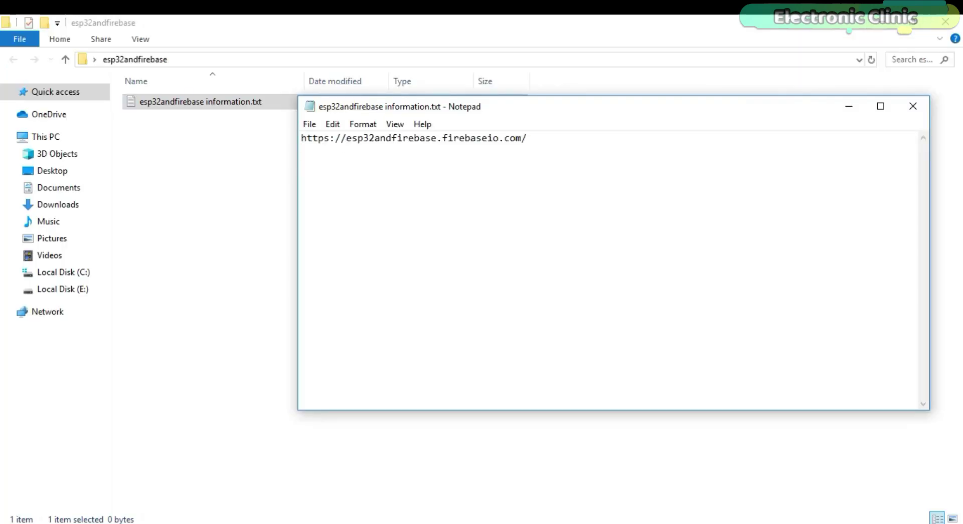
key("ctrl+s")
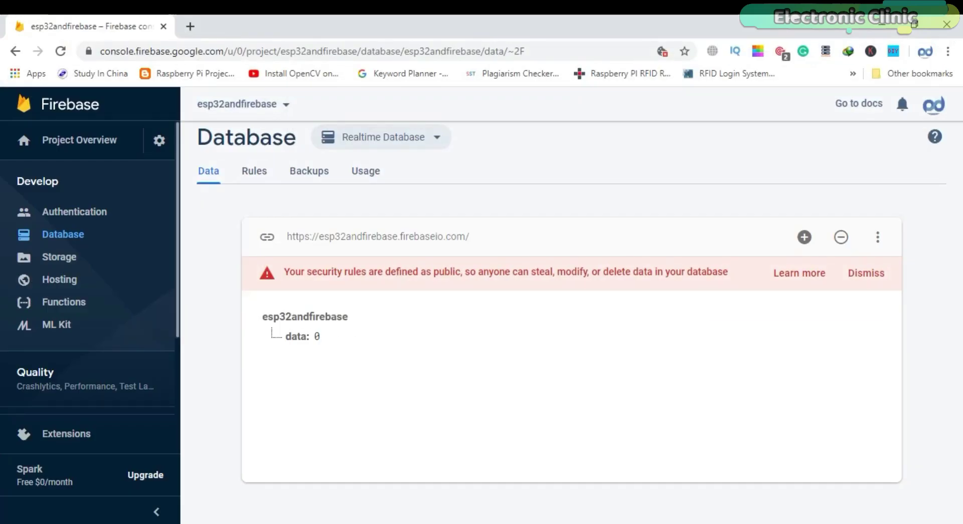
- Switch to the Firebase console, open the esp32andfirebase project settings and look over the General page
left_click(154, 141)
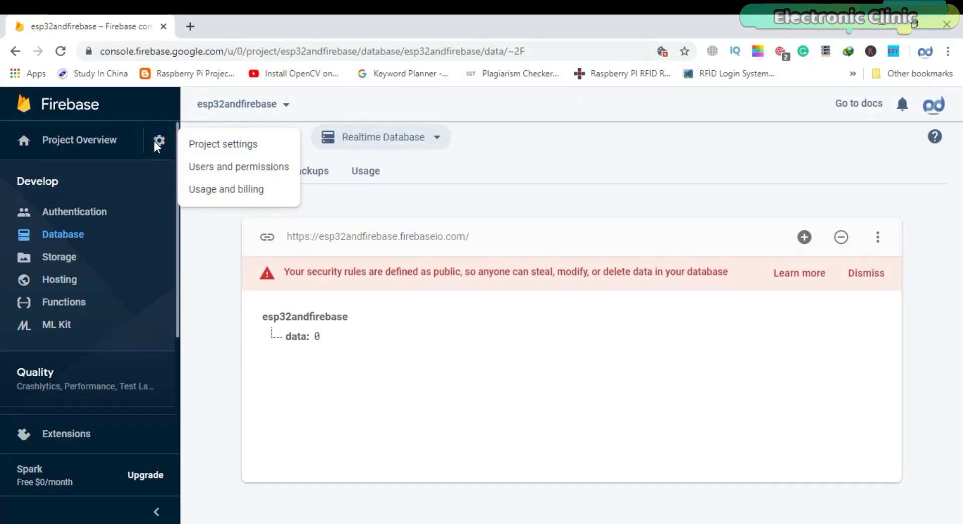
left_click(217, 145)
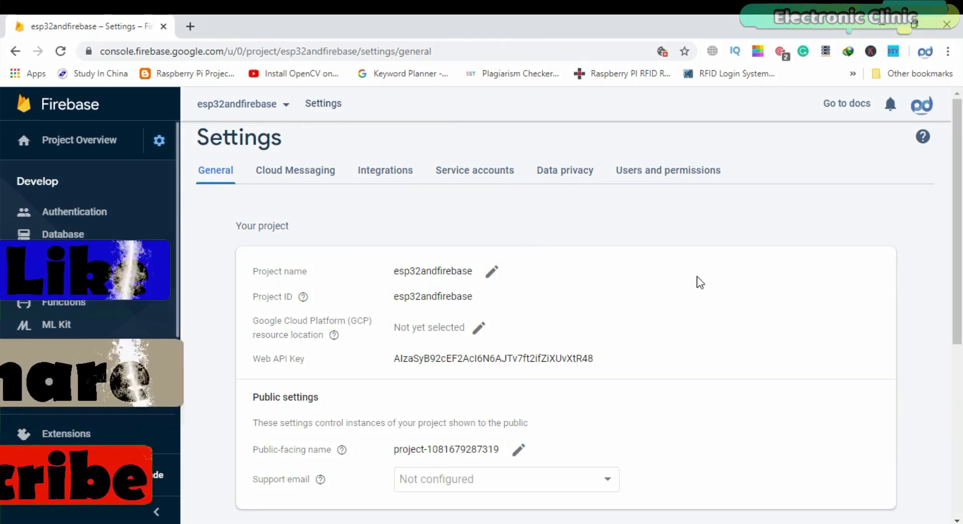
scroll(3, 226, "down", 2)
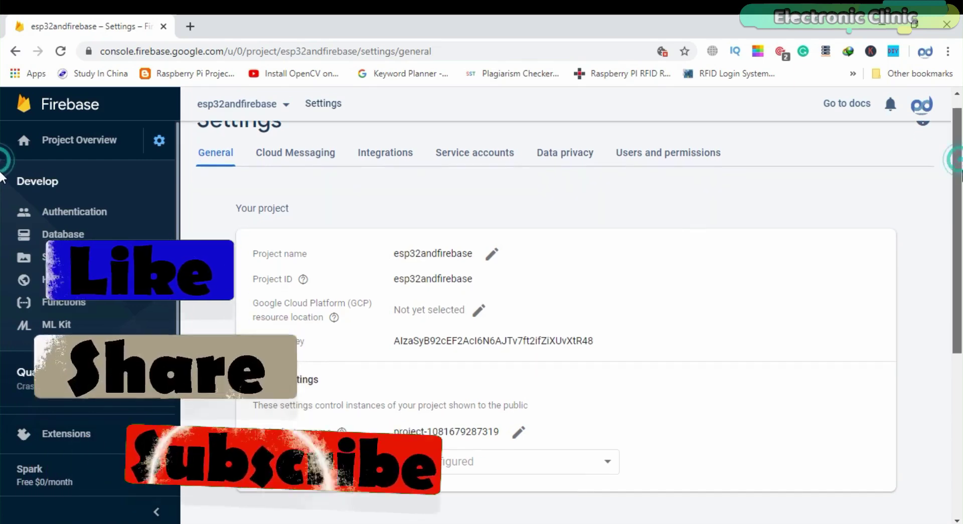
scroll(3, 222, "down", 2)
scroll(3, 200, "up", 3)
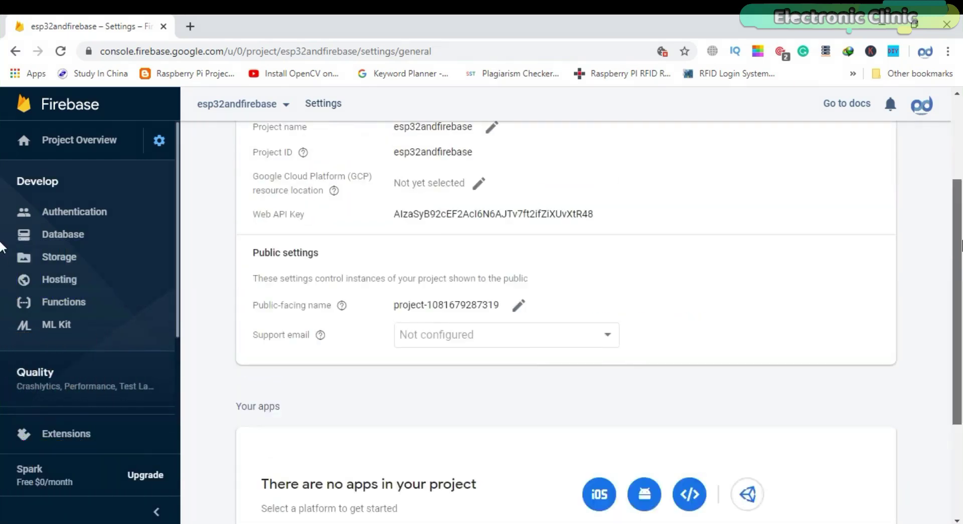
scroll(2, 193, "up", 1)
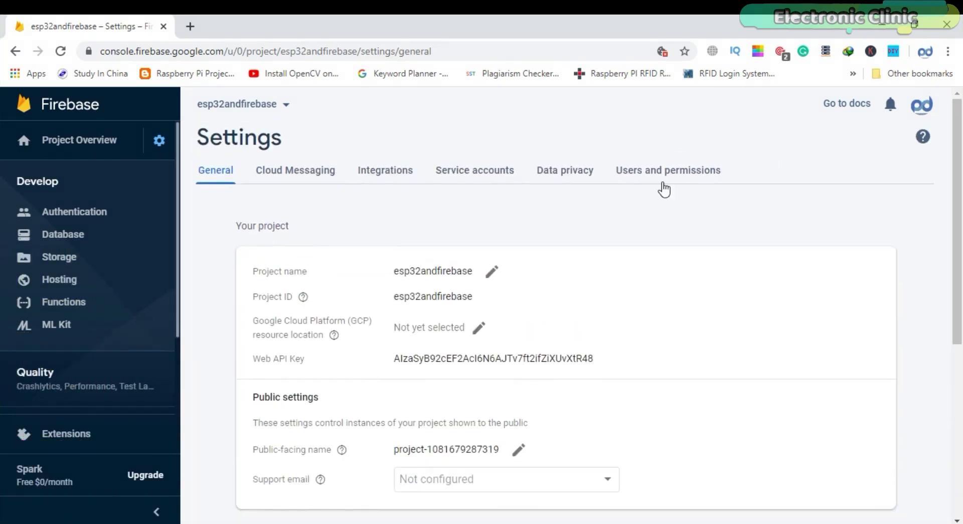
- Copy the Firebase service account address from the Service accounts settings into a new line of the Notepad file
left_click(454, 175)
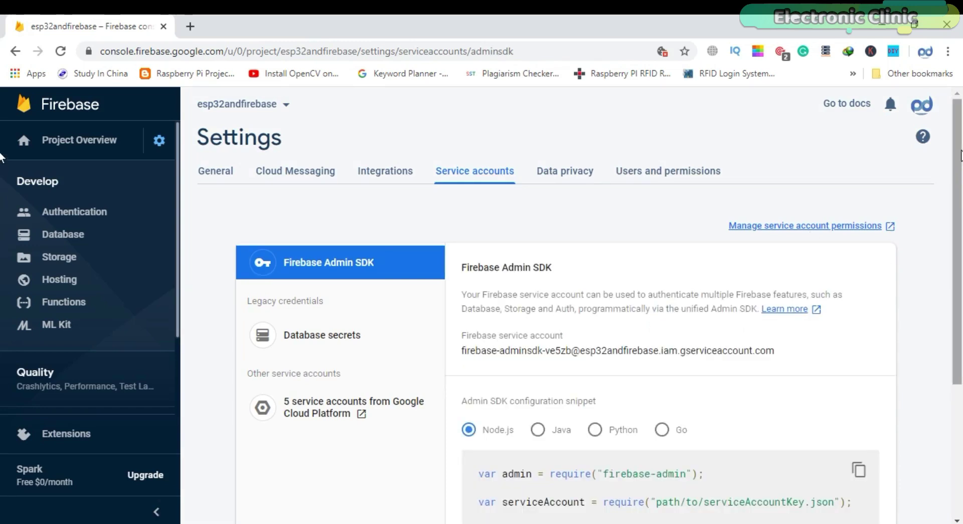
scroll(663, 256, "down", 1)
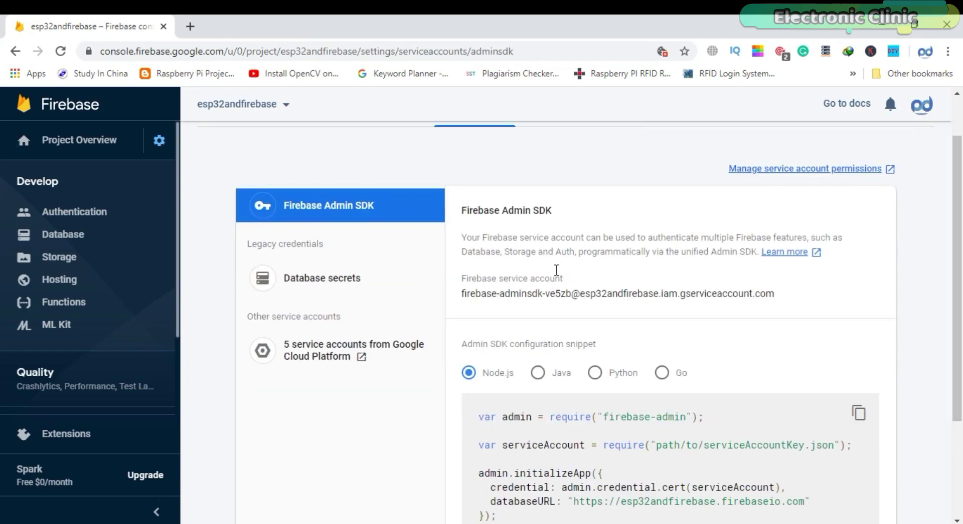
left_click_drag(781, 295, 454, 297)
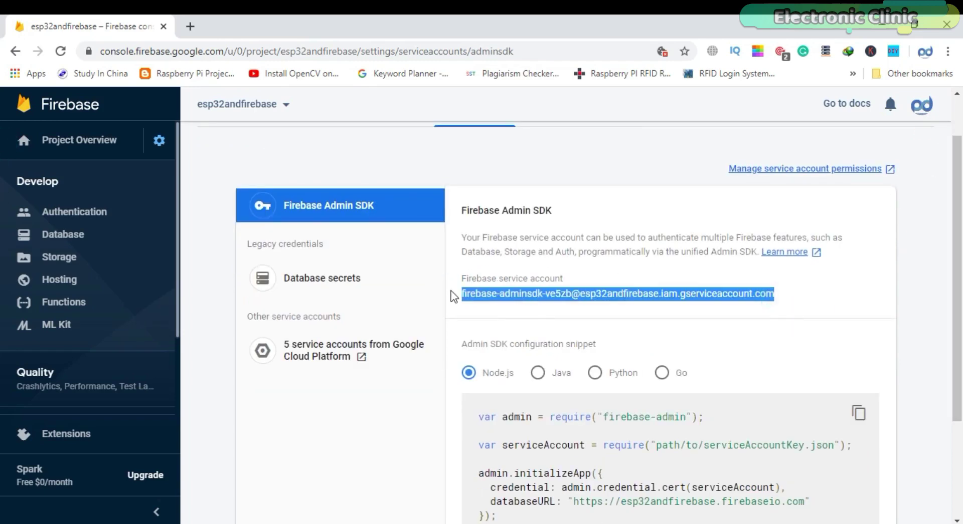
right_click(478, 294)
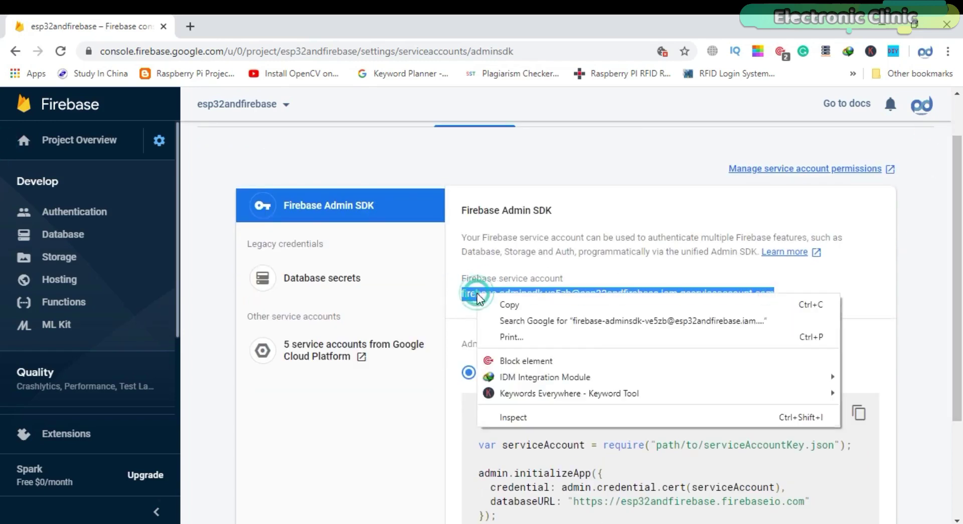
left_click(502, 303)
key("alt+Tab")
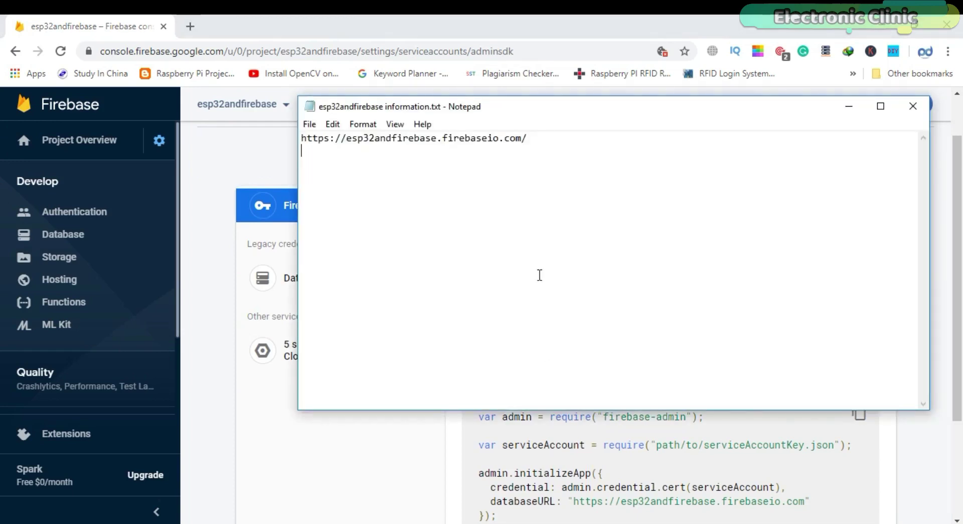
key("ctrl+v")
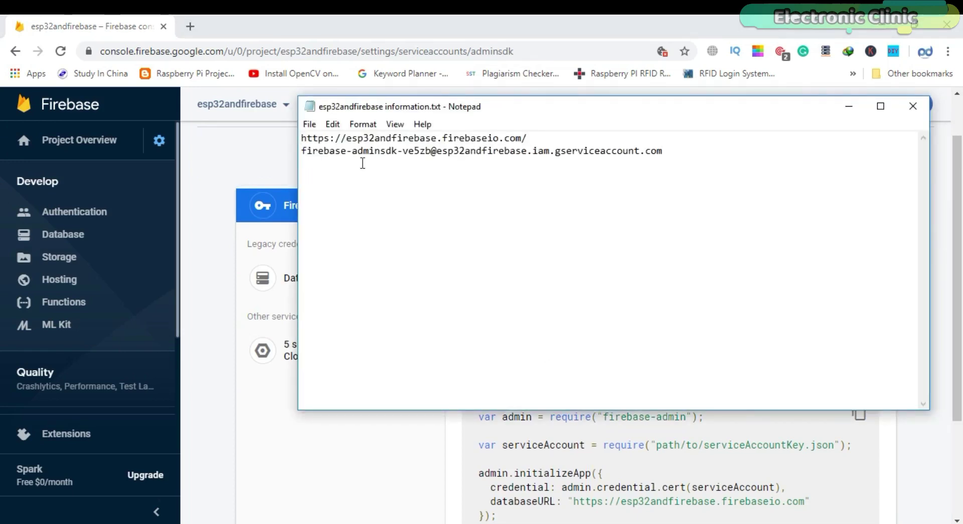
- Label the pasted address line with "service account= " and start a new line below it
left_click_drag(390, 107, 282, 83)
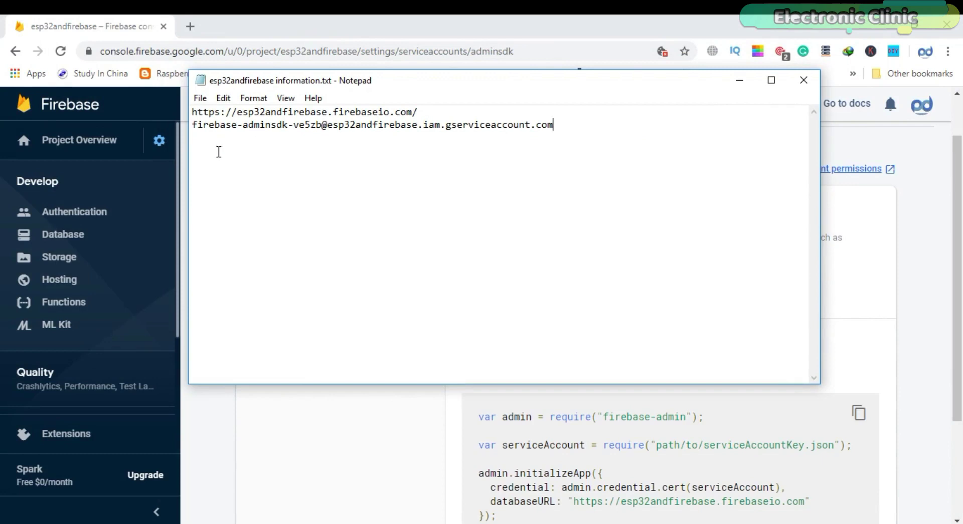
left_click(192, 124)
type("service")
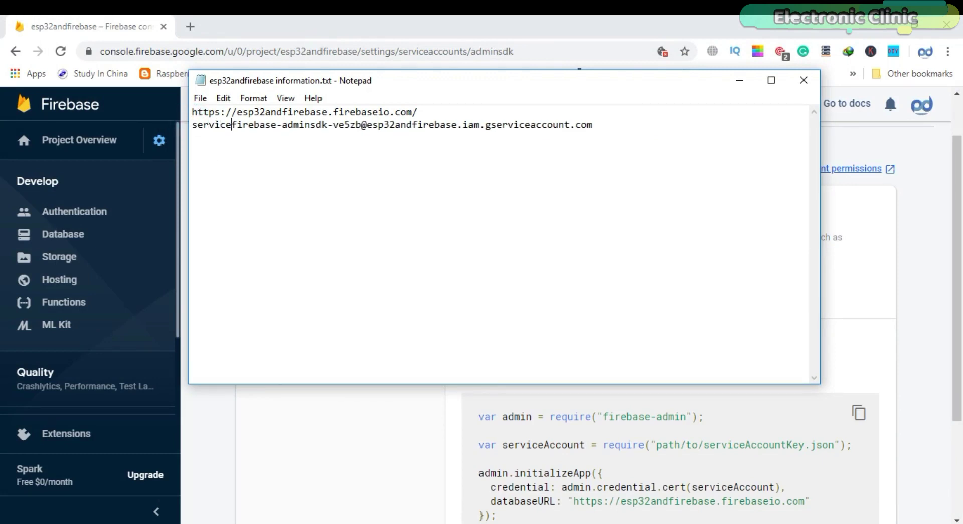
type(" account")
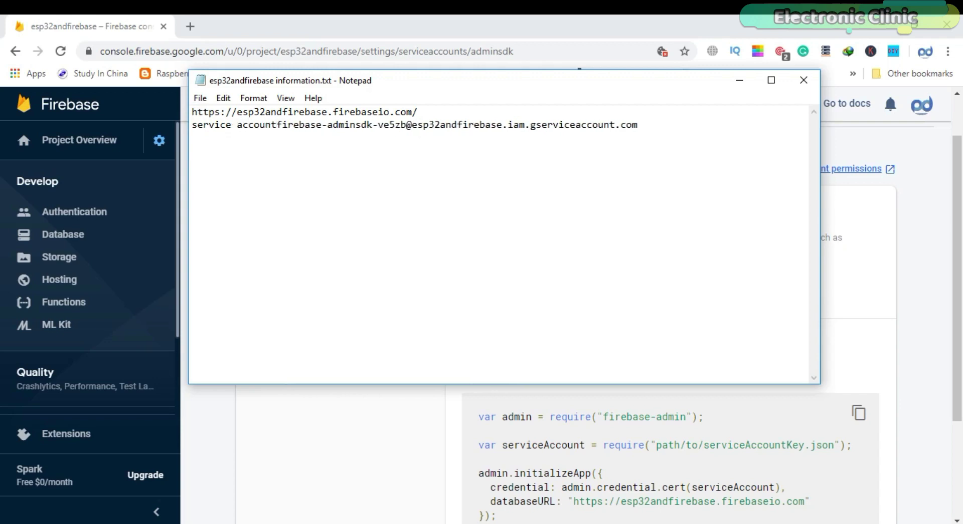
type("=")
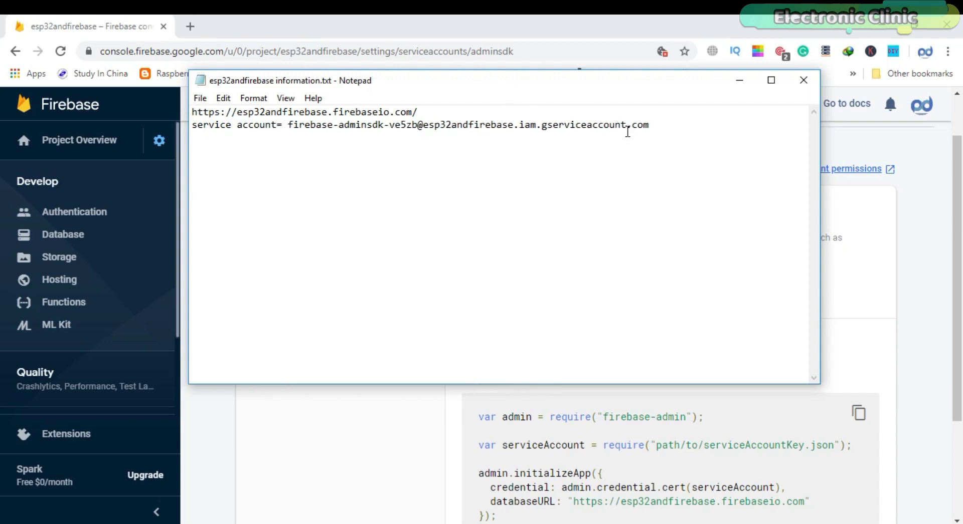
key("Return")
- Return to the Firebase console, reveal the esp32andfirebase database's legacy secret and copy it
left_click(636, 14)
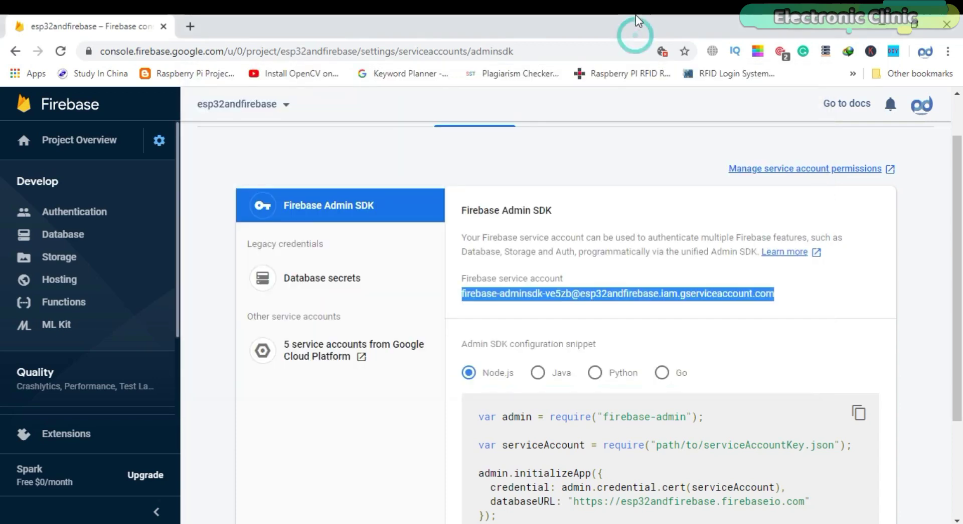
left_click(321, 280)
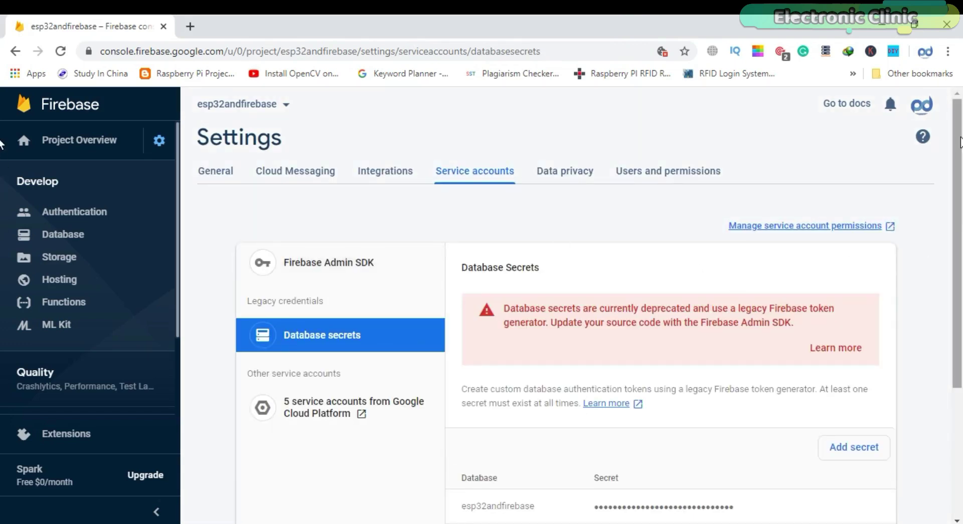
left_click_drag(958, 142, 958, 274)
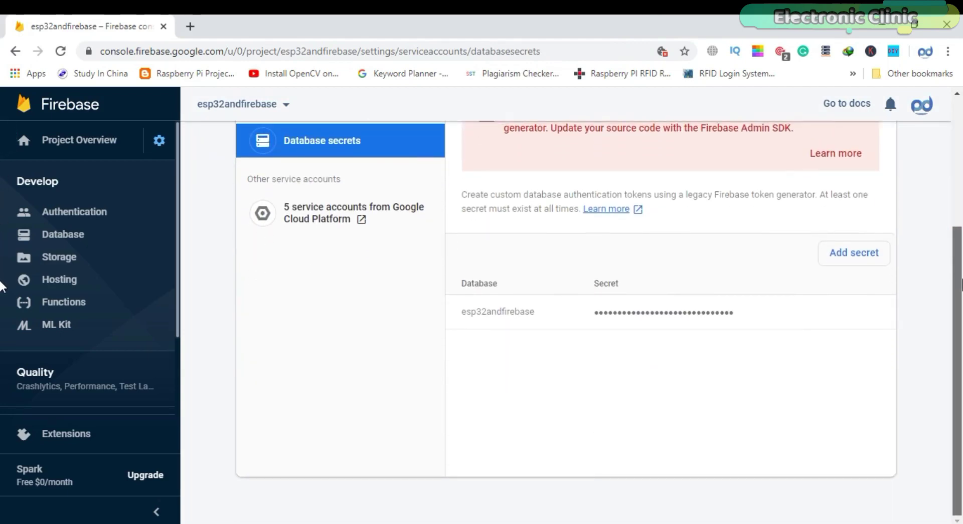
mouse_move(715, 327)
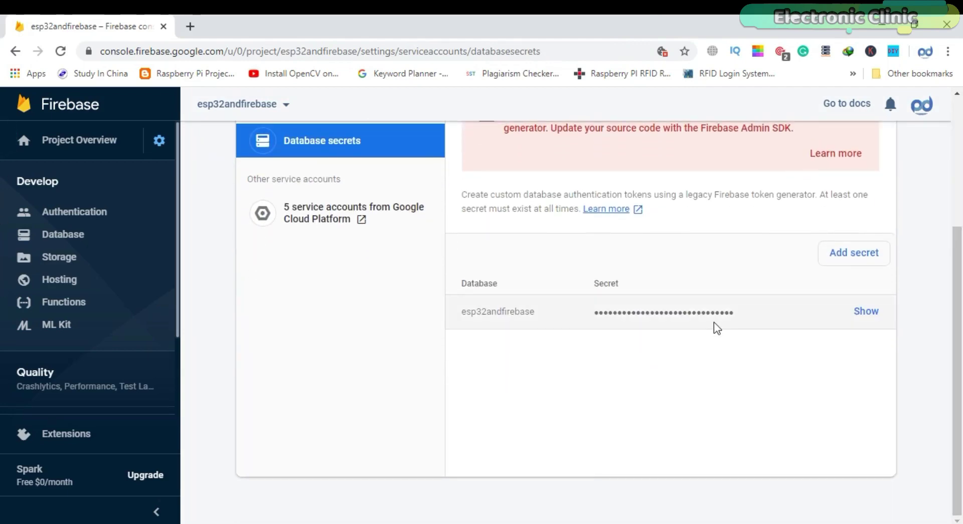
left_click(867, 312)
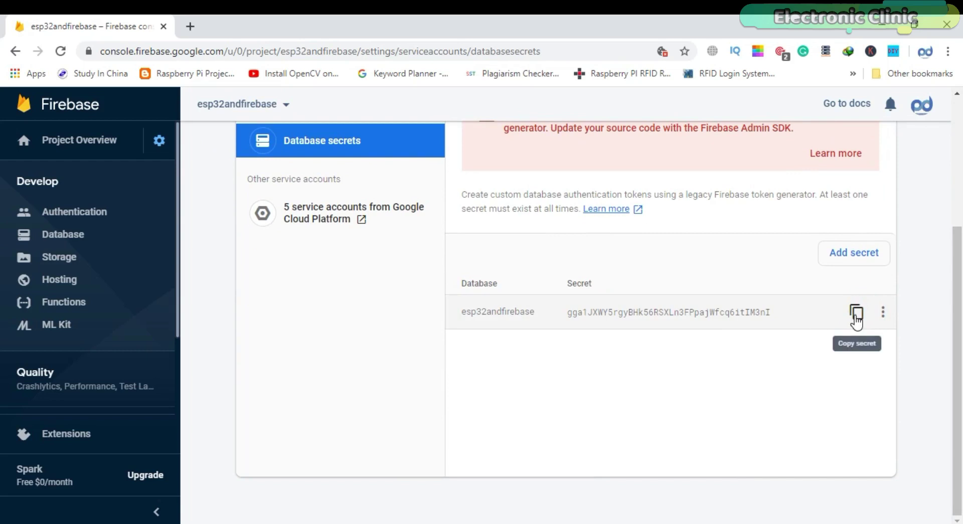
left_click(856, 315)
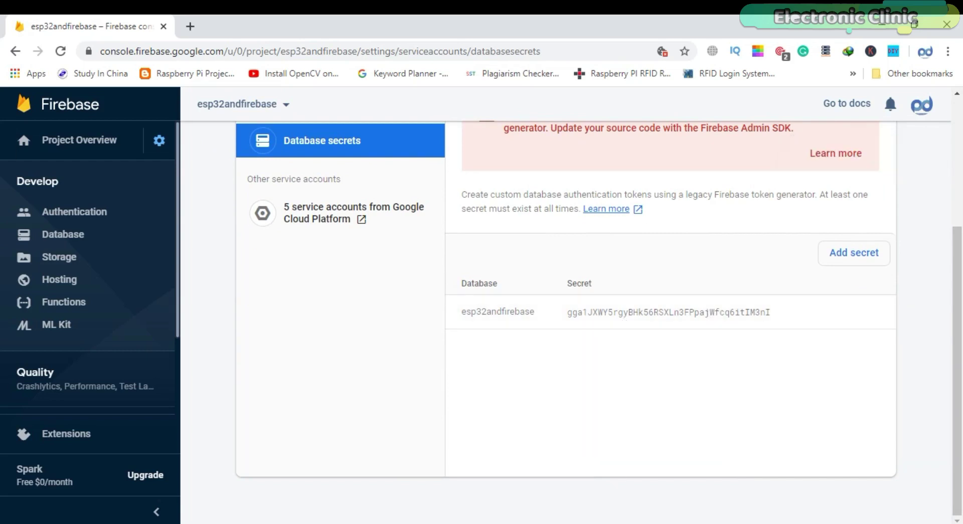
- Add a "secret key =" line to the Notepad file with the copied database secret pasted after it, and close the file
mouse_move(639, 523)
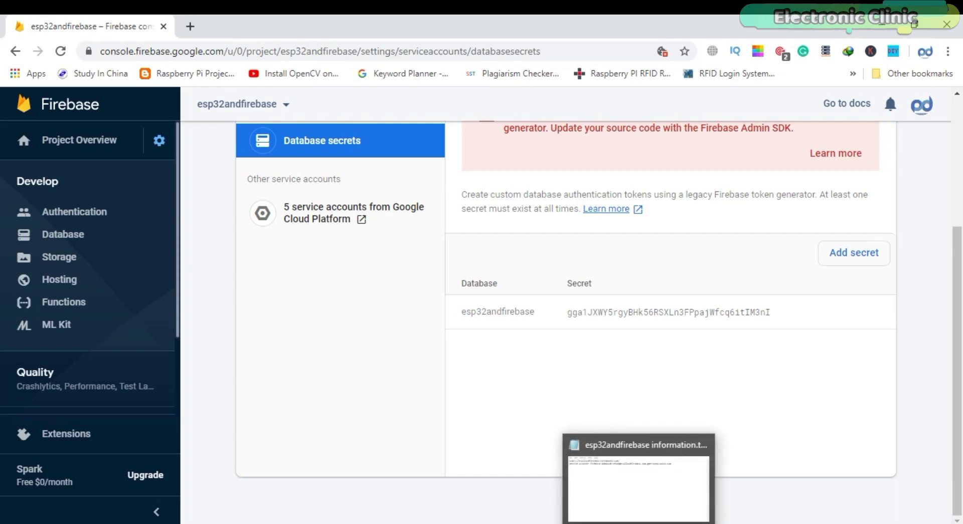
left_click(638, 488)
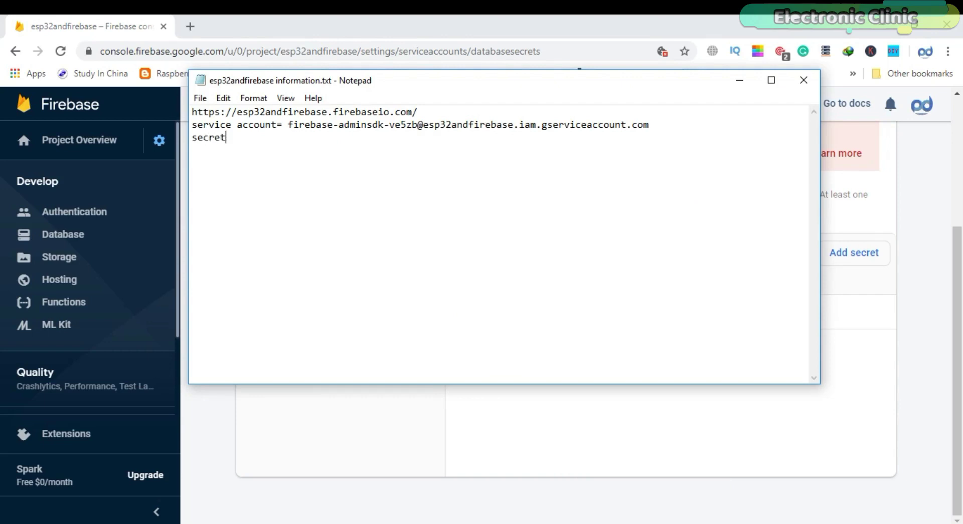
type("ey =")
key("ctrl+v")
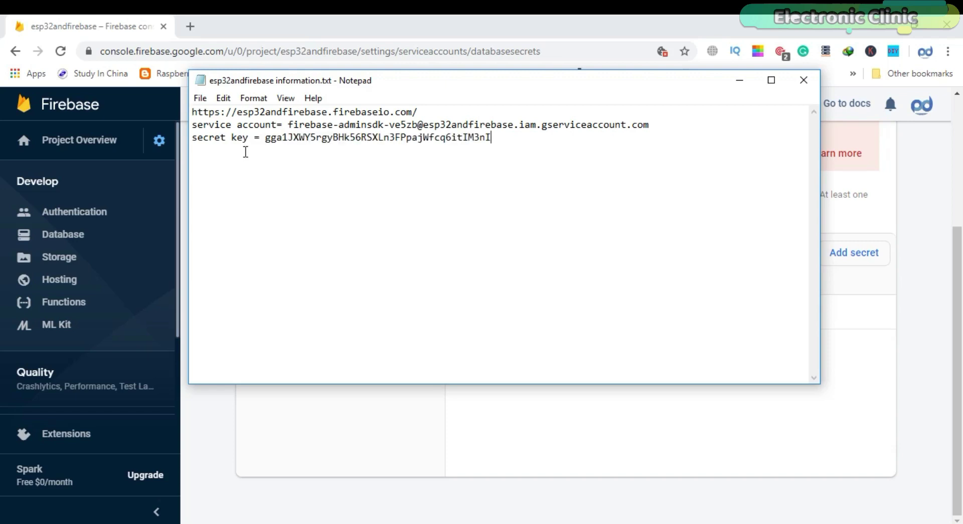
left_click(805, 85)
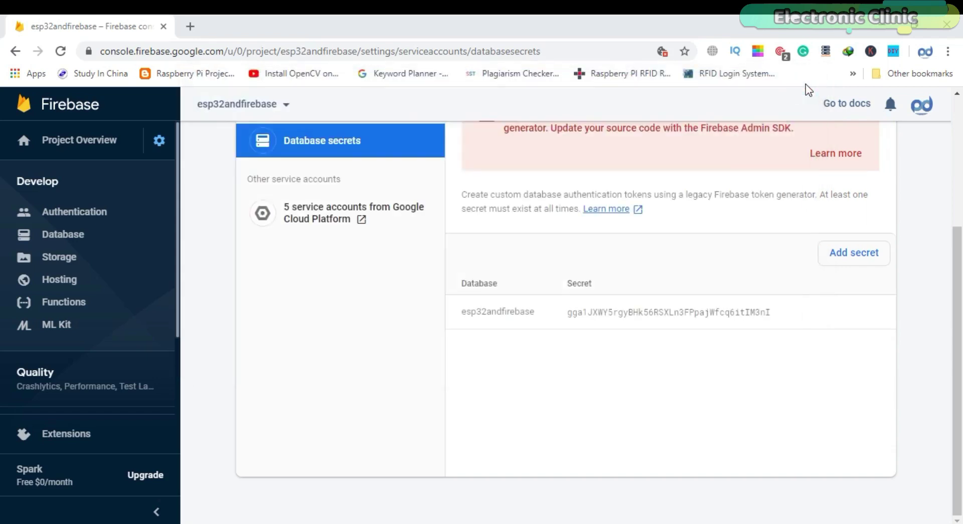
- Go from the service account settings back to the project's Database page in the Firebase console
scroll(565, 301, "up", 4)
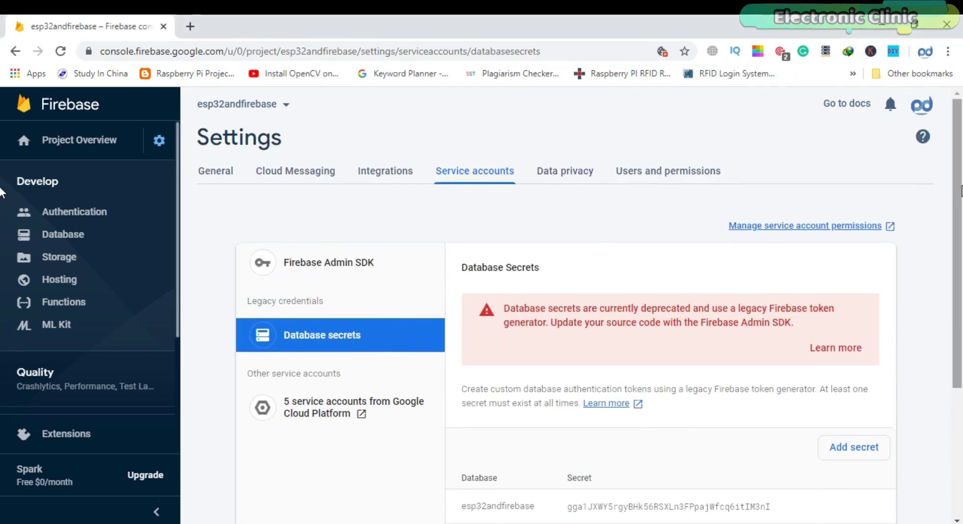
left_click(40, 183)
left_click(38, 183)
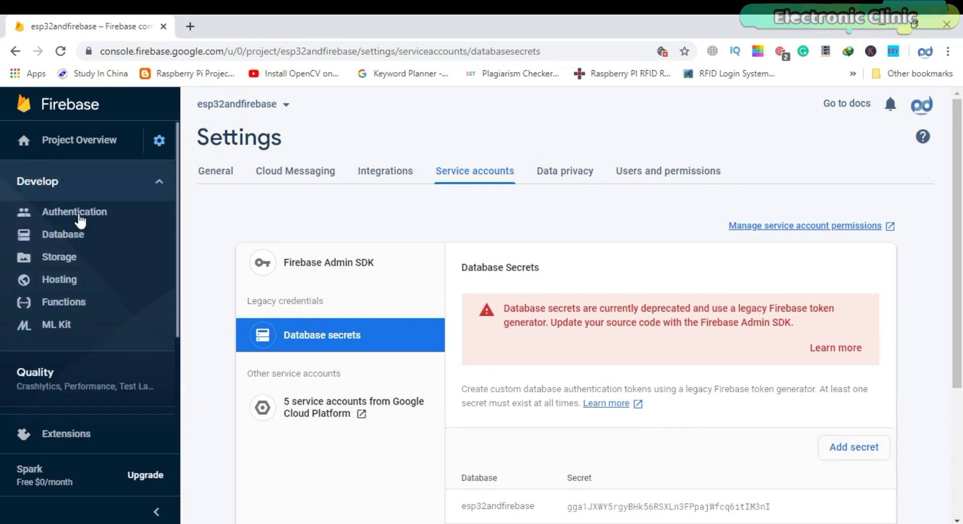
left_click(62, 240)
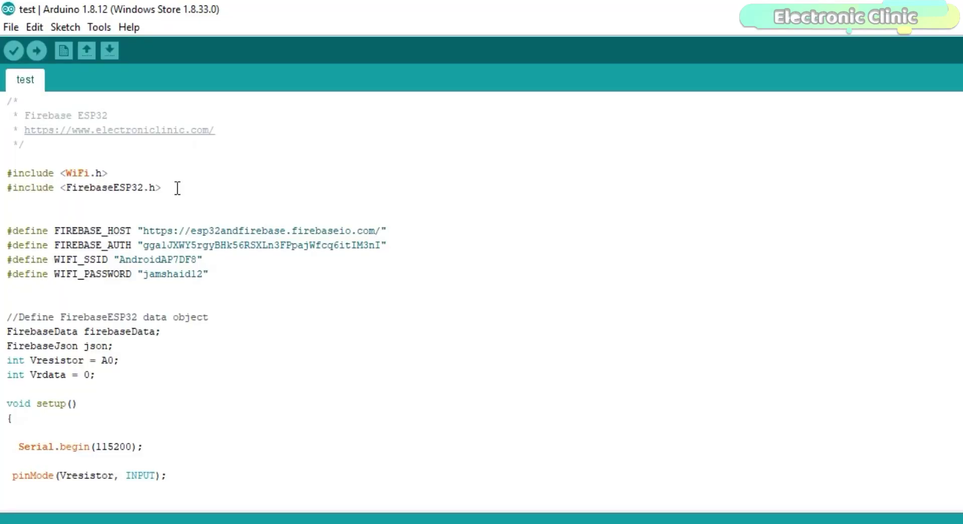
- Review the test sketch from the WiFi.h and FirebaseESP32.h includes and credential defines through the setup() and loop() functions
mouse_move(176, 187)
left_mouse_down()
mouse_move(63, 189)
mouse_move(13, 174)
left_mouse_up()
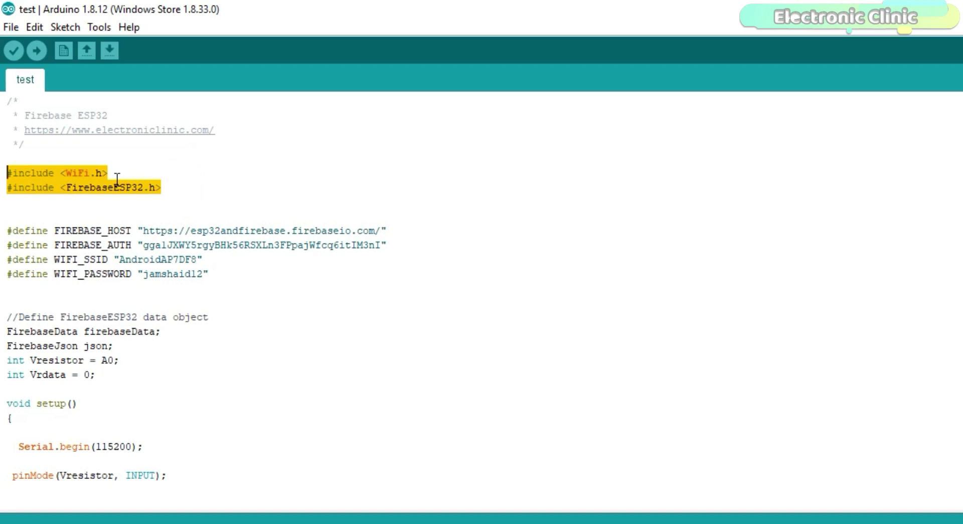
scroll(148, 183, "down", 1)
left_click(148, 183)
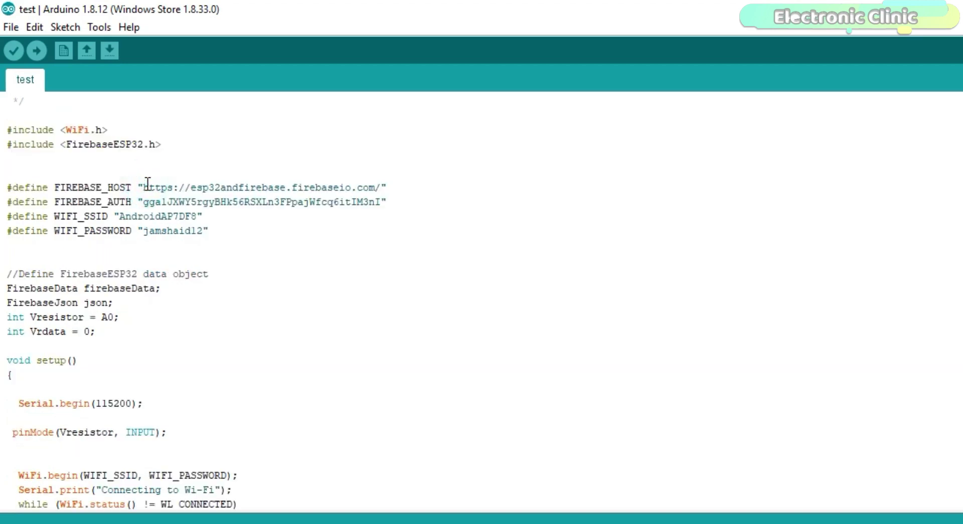
scroll(148, 183, "down", 2)
scroll(148, 183, "down", 4)
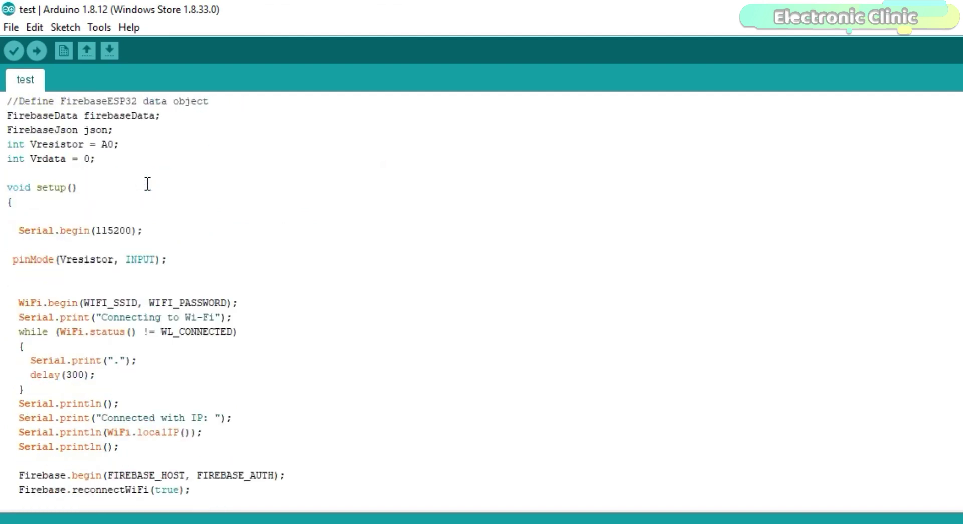
scroll(148, 184, "down", 2)
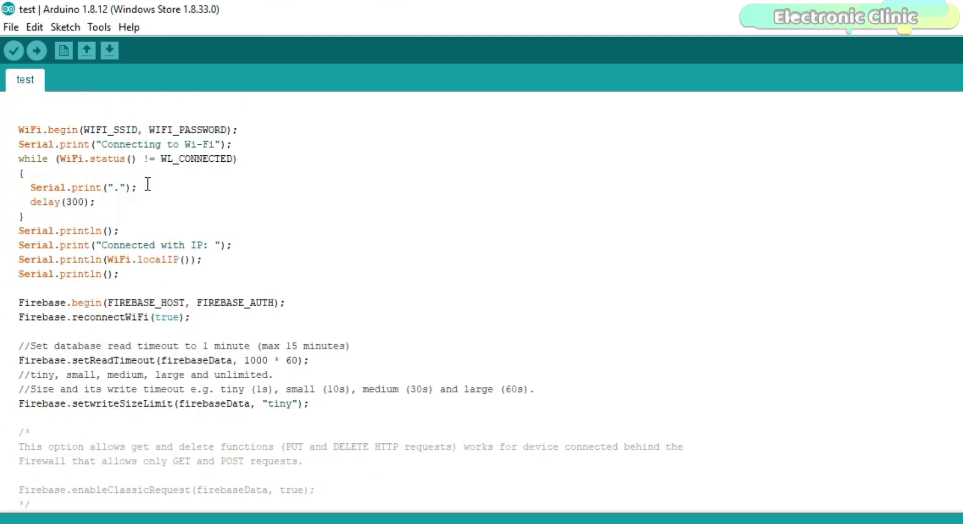
scroll(149, 185, "down", 1)
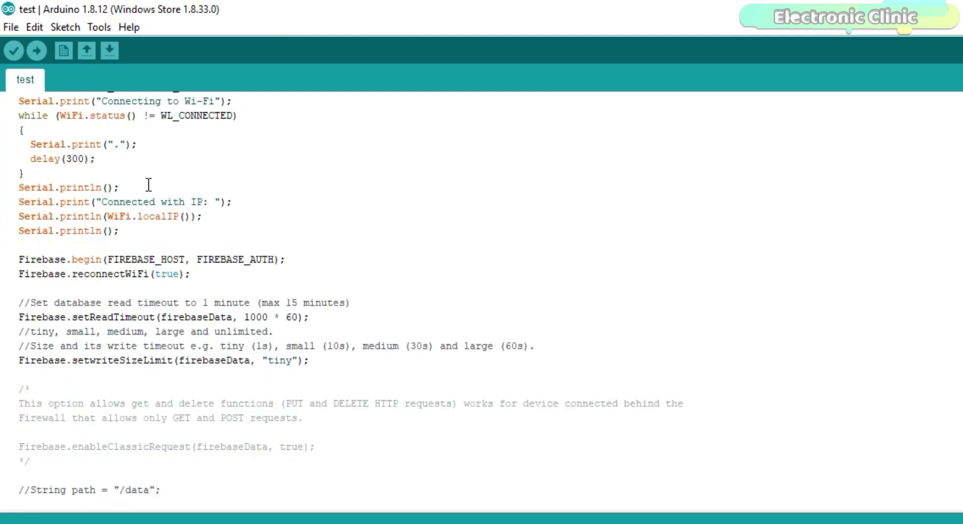
scroll(149, 185, "down", 1)
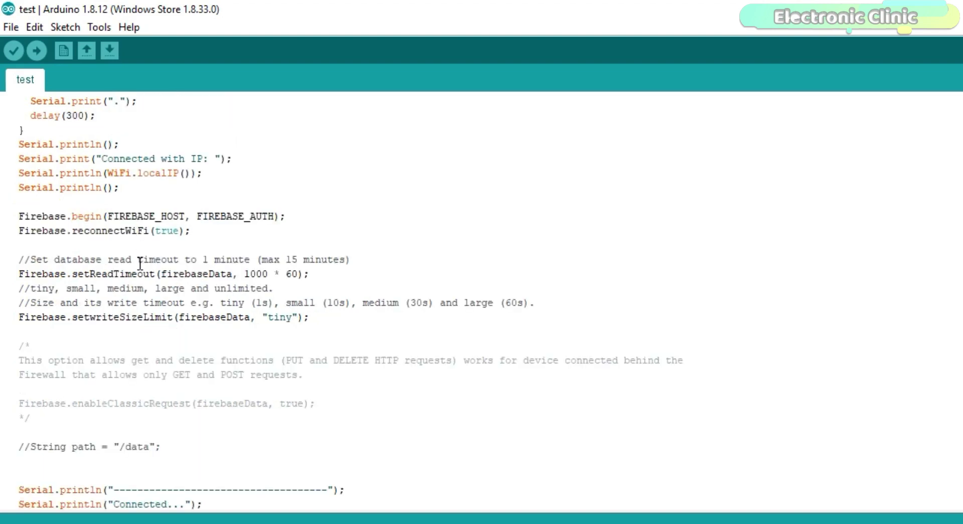
scroll(147, 258, "down", 4)
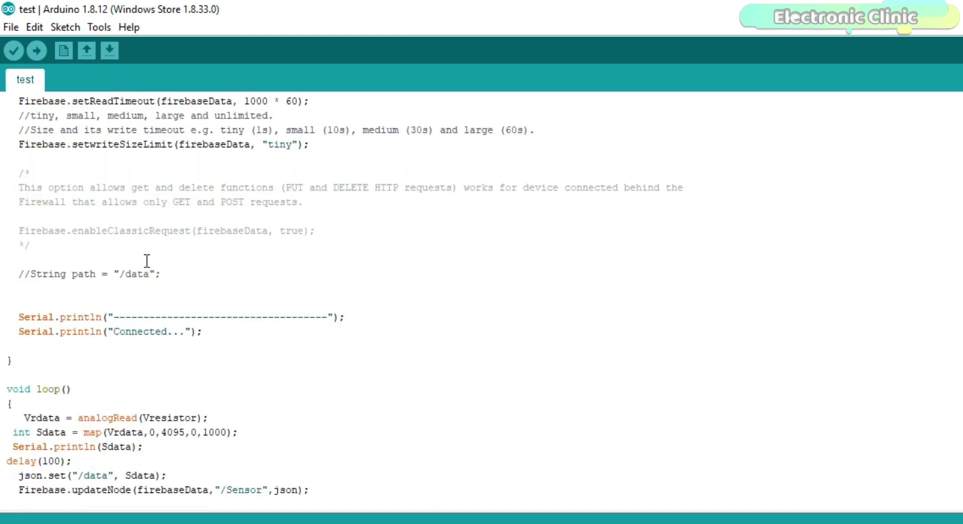
scroll(146, 260, "down", 1)
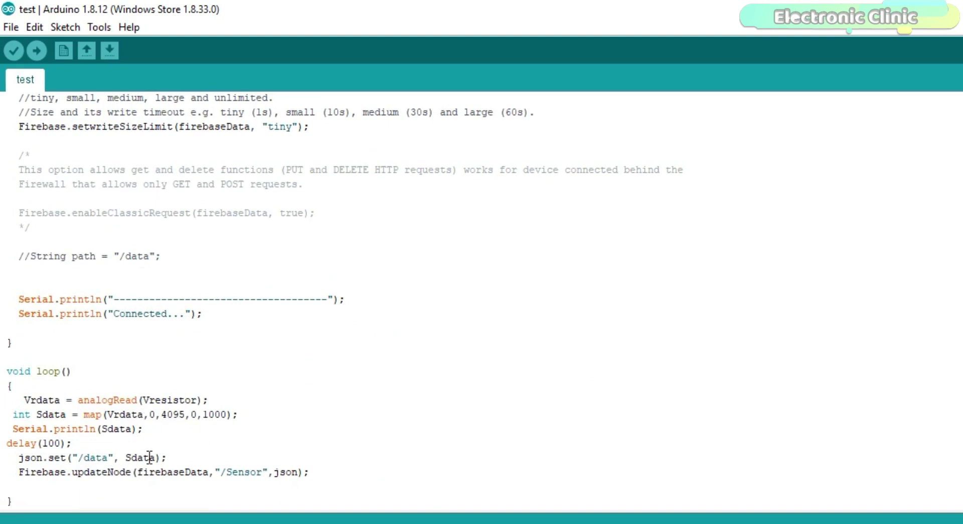
scroll(153, 468, "up", 7)
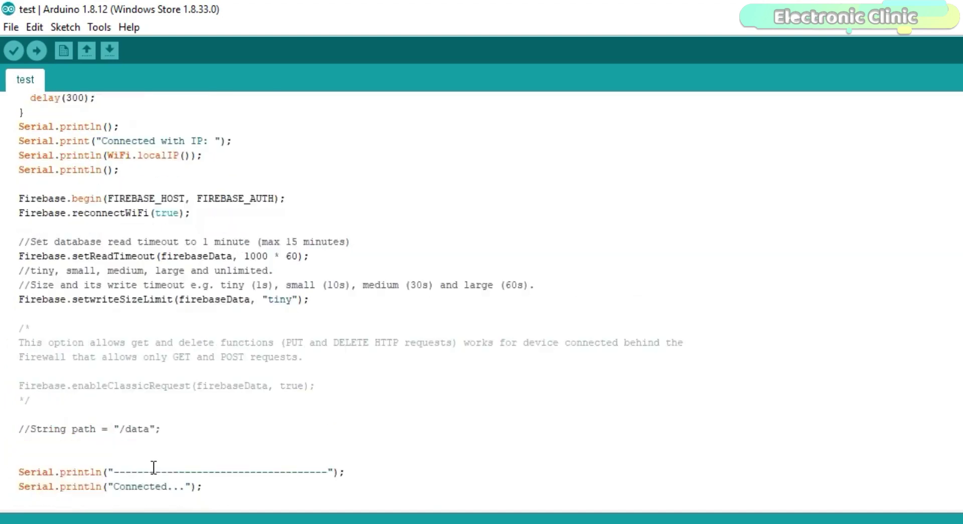
scroll(154, 467, "up", 3)
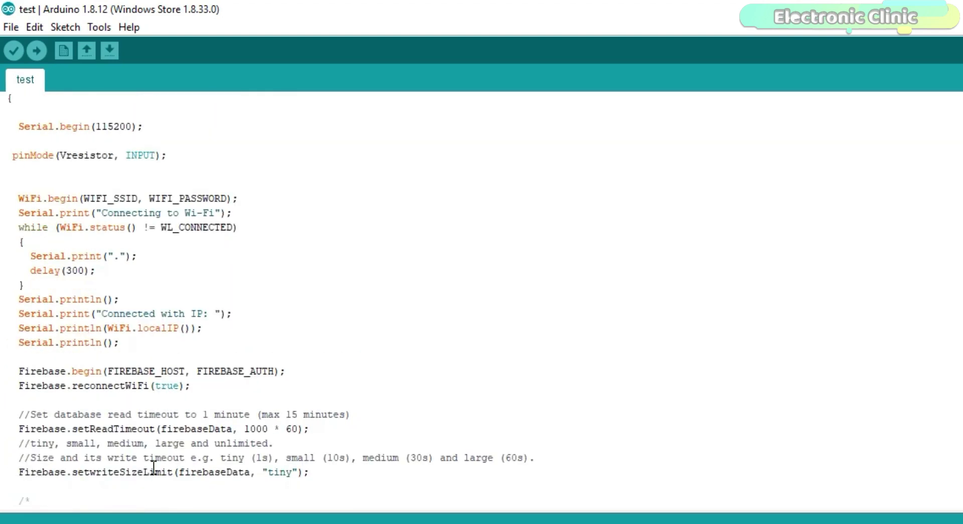
scroll(147, 421, "up", 4)
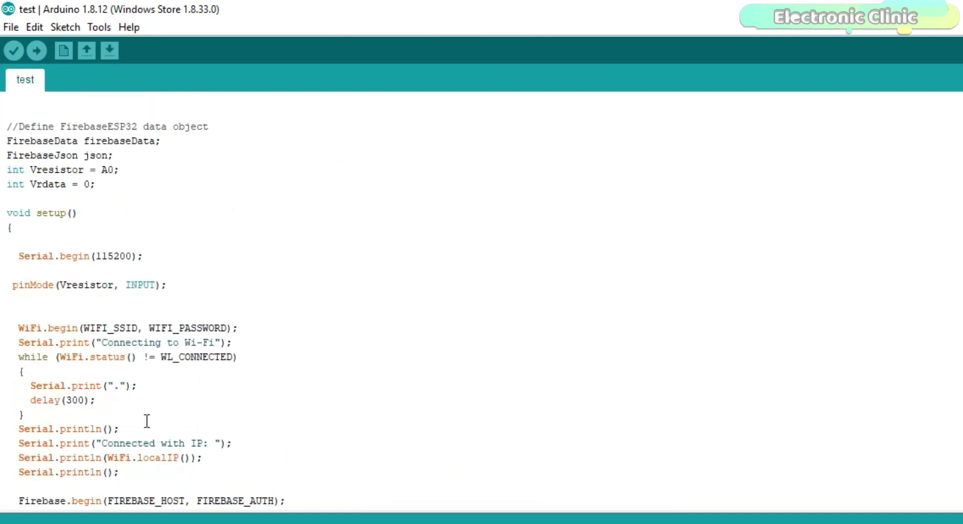
scroll(147, 421, "up", 2)
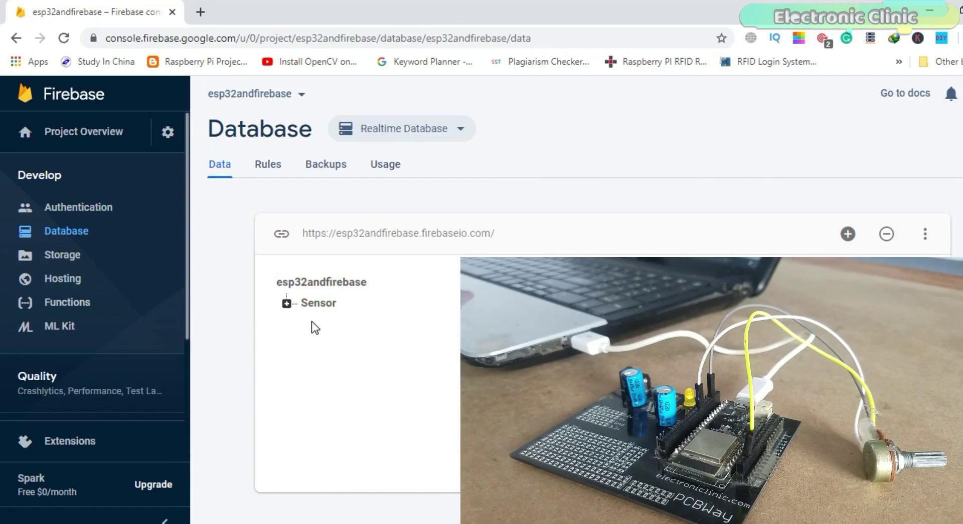
- Switch to the Firebase console and expand the Sensor node of the esp32andfirebase database to view its live data
left_click(286, 304)
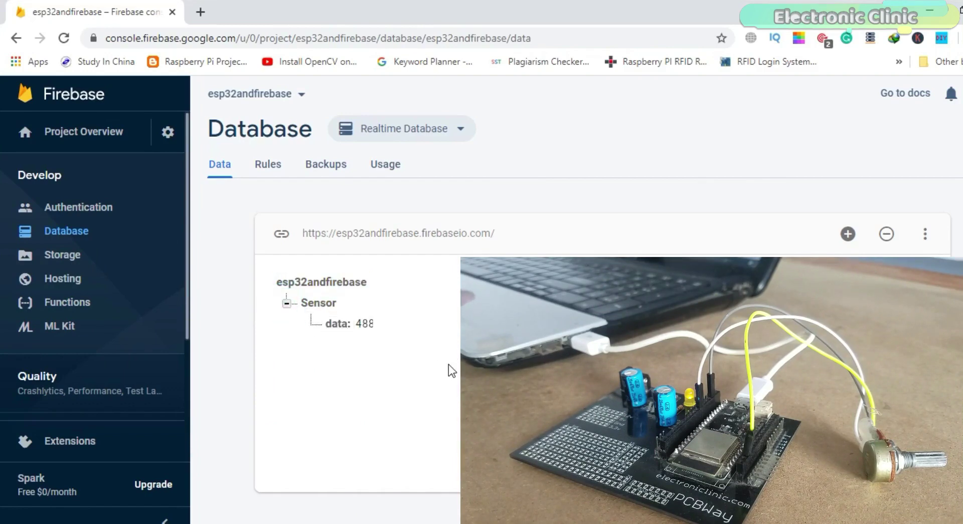